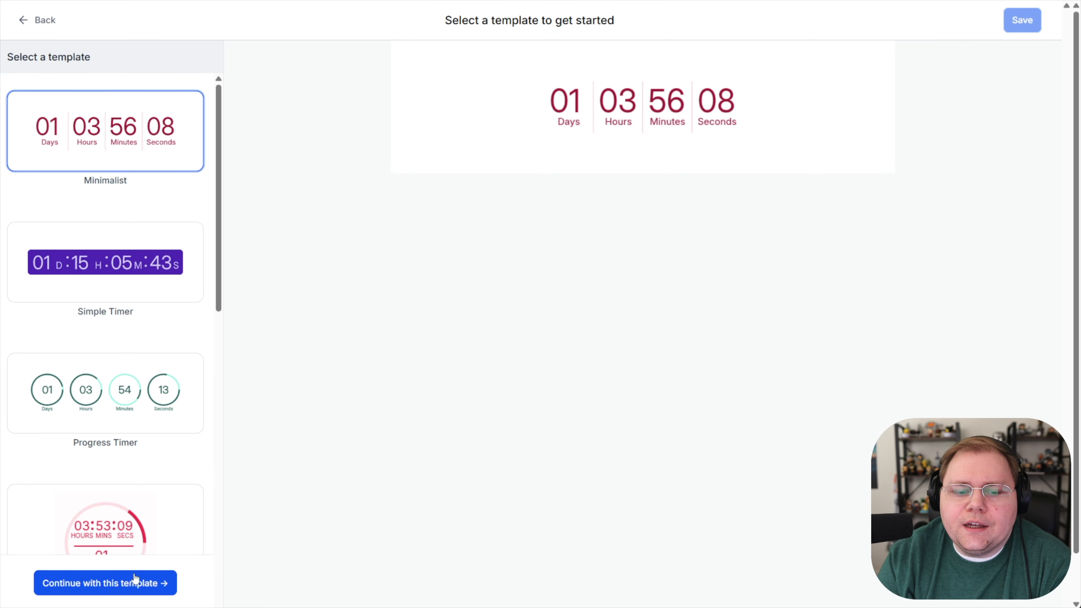
Step: Start a countdown timer from the Minimalist template, with type Dynamic and the timer starting when the email is sent
{"action": "left_click", "coordinate": [138, 584]}
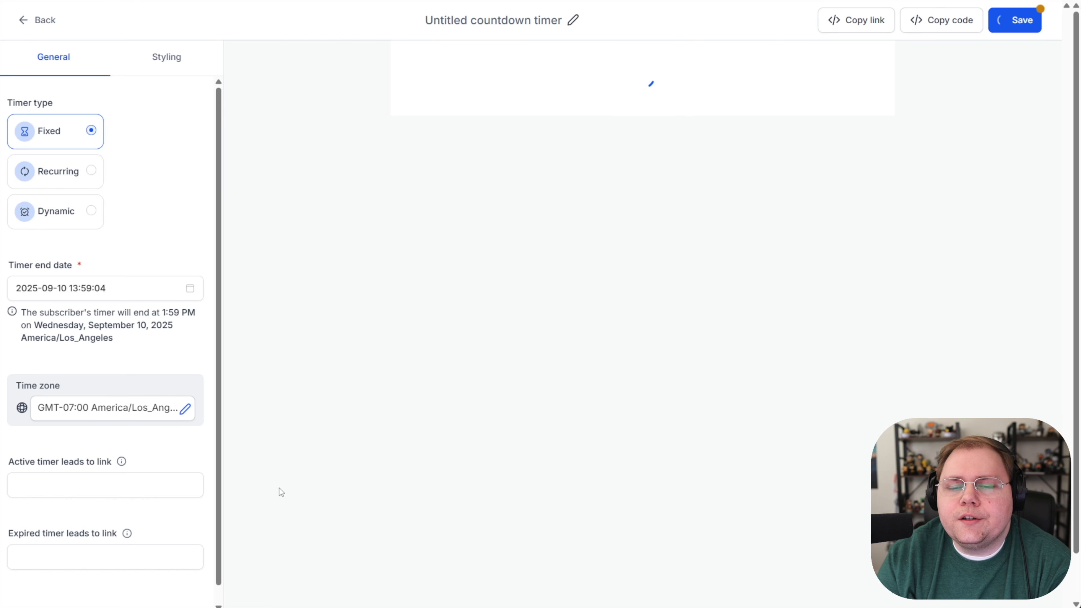
{"action": "left_click", "coordinate": [80, 221]}
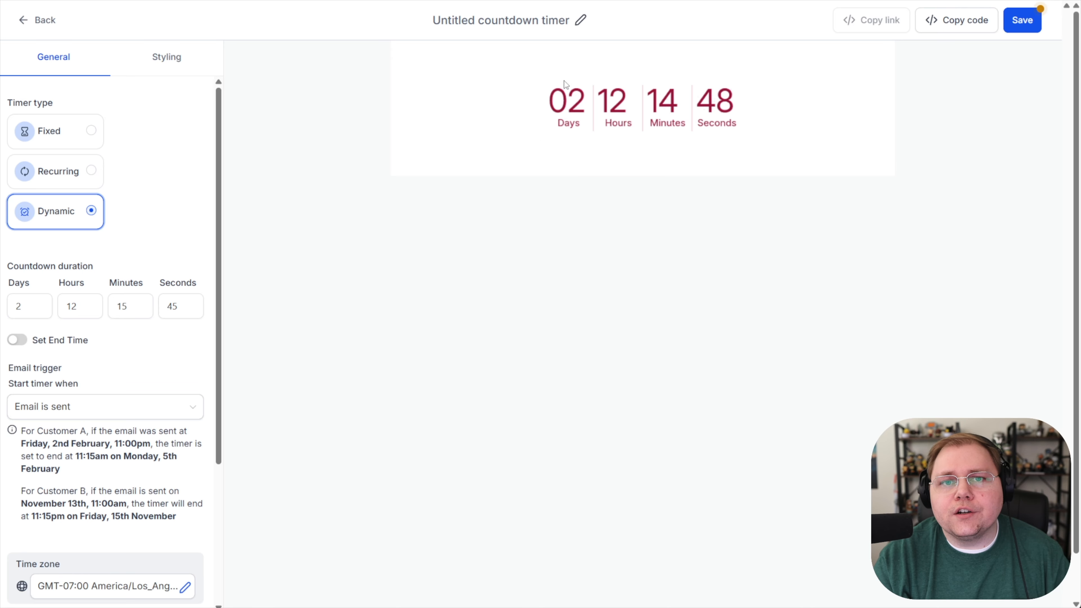
{"action": "scroll", "coordinate": [50, 360], "scroll_direction": "down", "scroll_amount": 1}
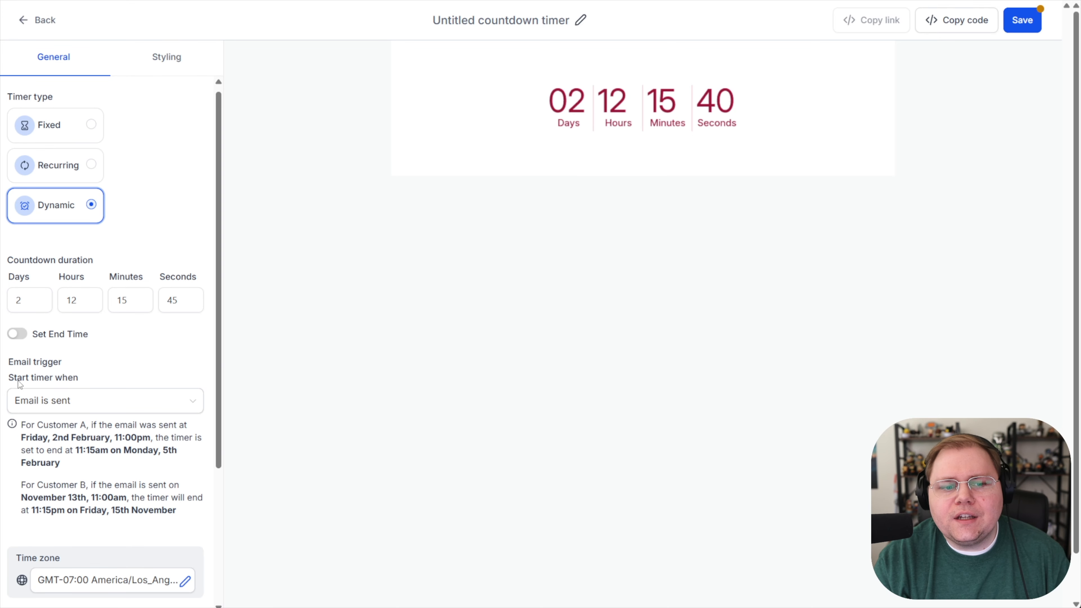
{"action": "left_click", "coordinate": [35, 400]}
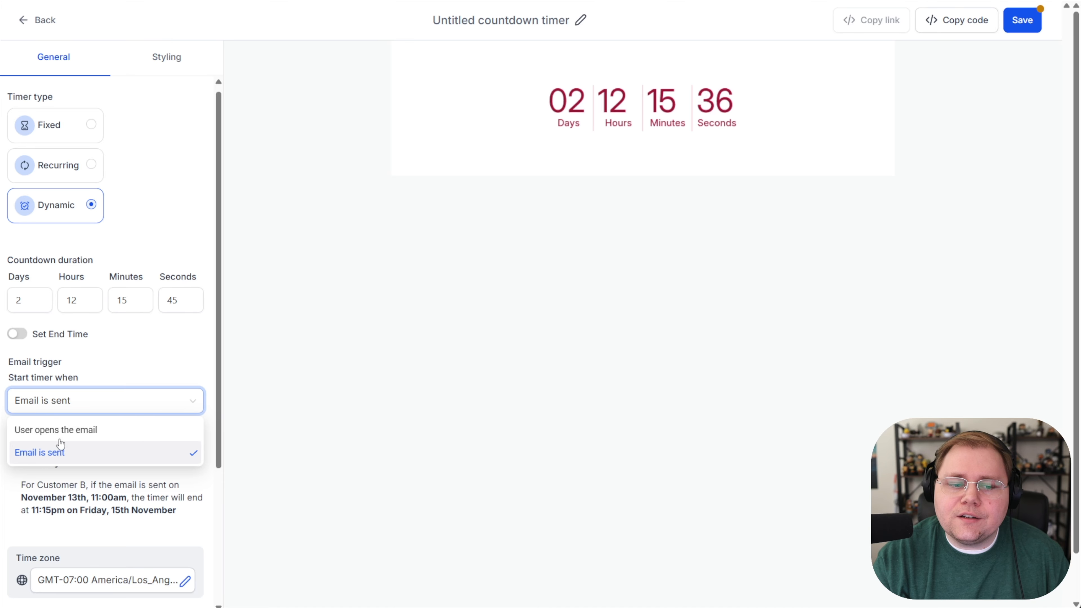
{"action": "left_click", "coordinate": [59, 452]}
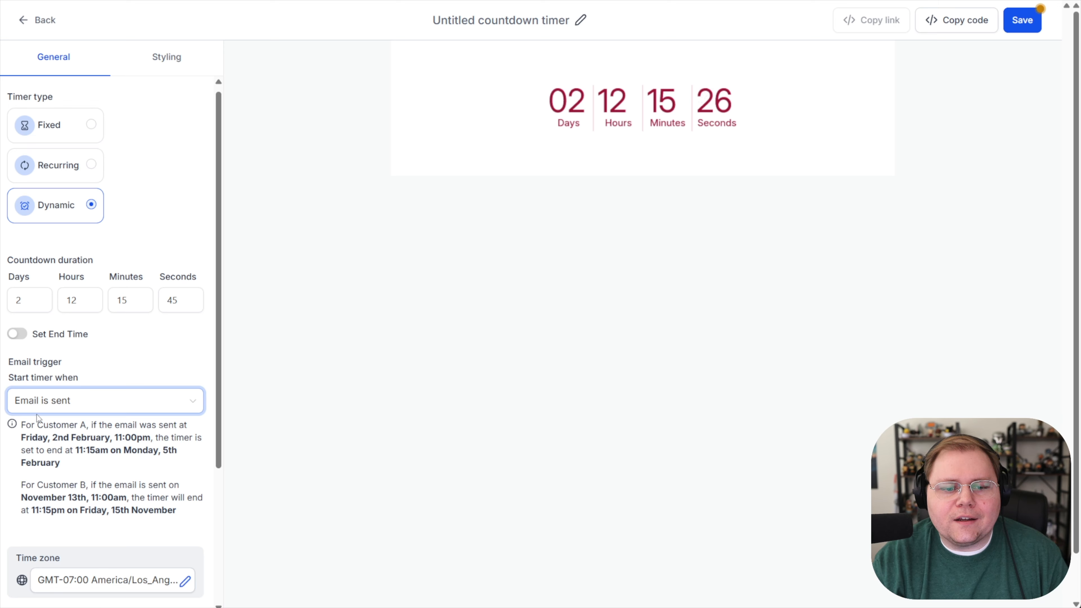
Step: Rename the countdown timer as YOUTUBE DEMO - TRIGGER LINK CAMPAIGN and save it
{"action": "left_click", "coordinate": [549, 21]}
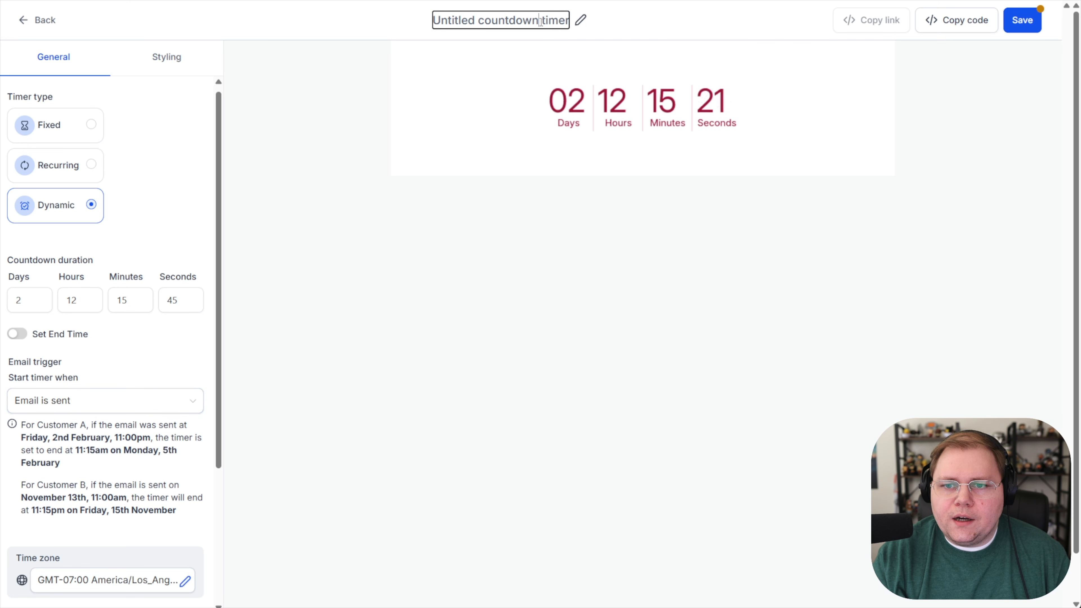
{"action": "key", "text": "ctrl+a"}
{"action": "type", "text": "YOUTUBE DEMO - TRIGGER LINK CAMPAIGN"}
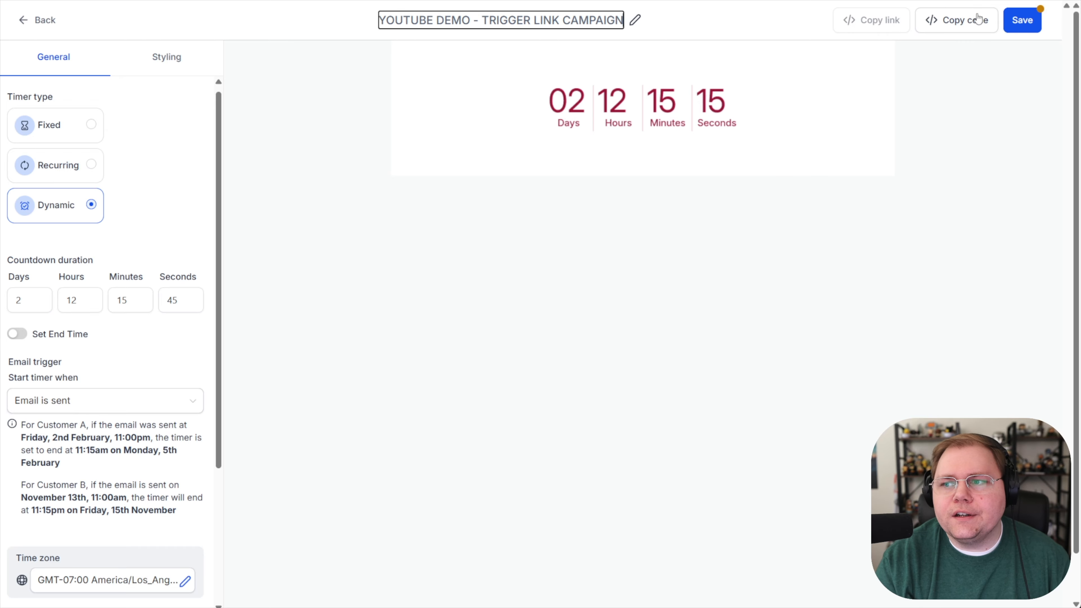
{"action": "key", "text": "Return"}
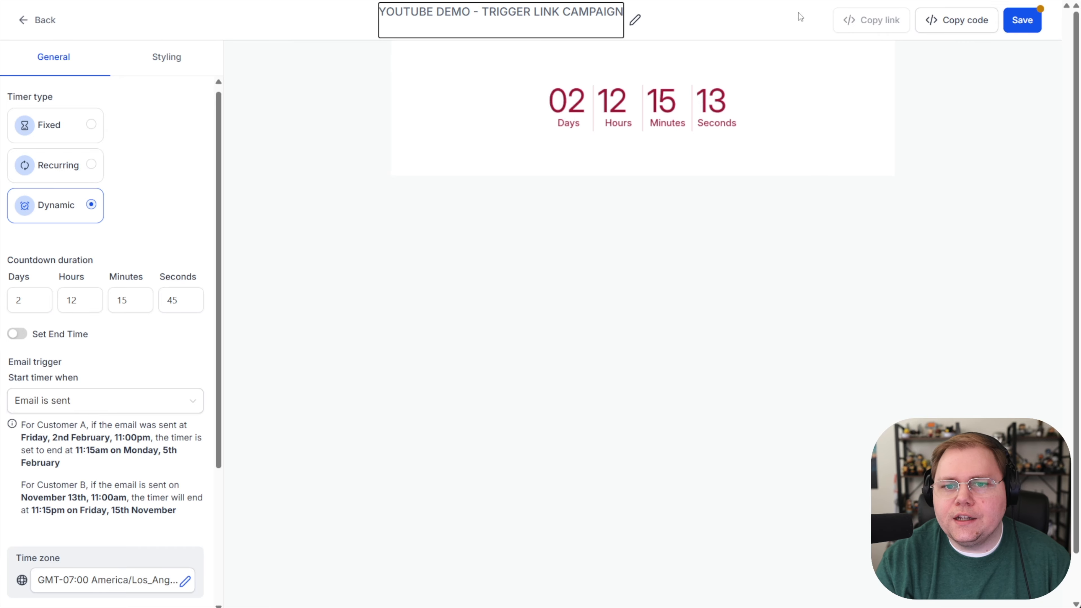
{"action": "key", "text": "BackSpace"}
{"action": "left_click", "coordinate": [676, 25]}
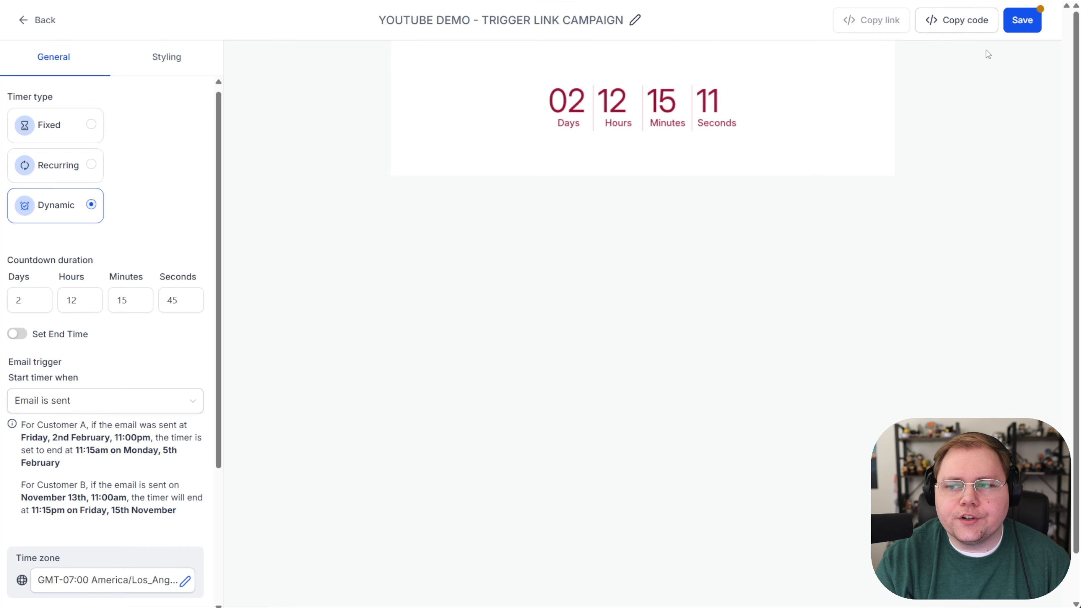
{"action": "left_click", "coordinate": [1018, 21]}
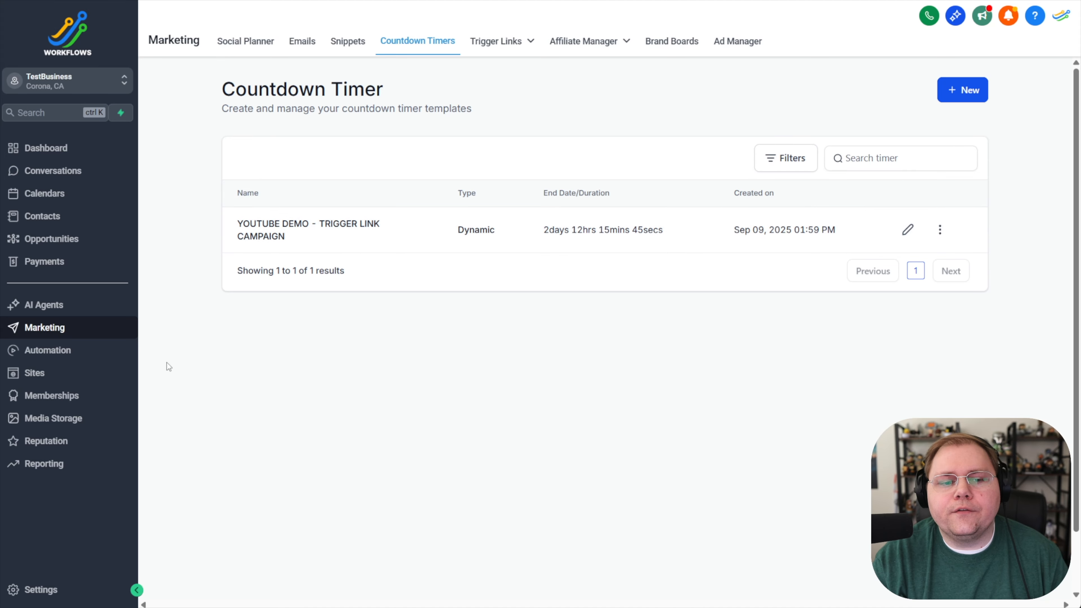
Step: Go to the automations and add a Form Submitted trigger to the YOUTUBE DEMO - COUNTDOWN TIMER workflow
{"action": "left_click", "coordinate": [52, 358]}
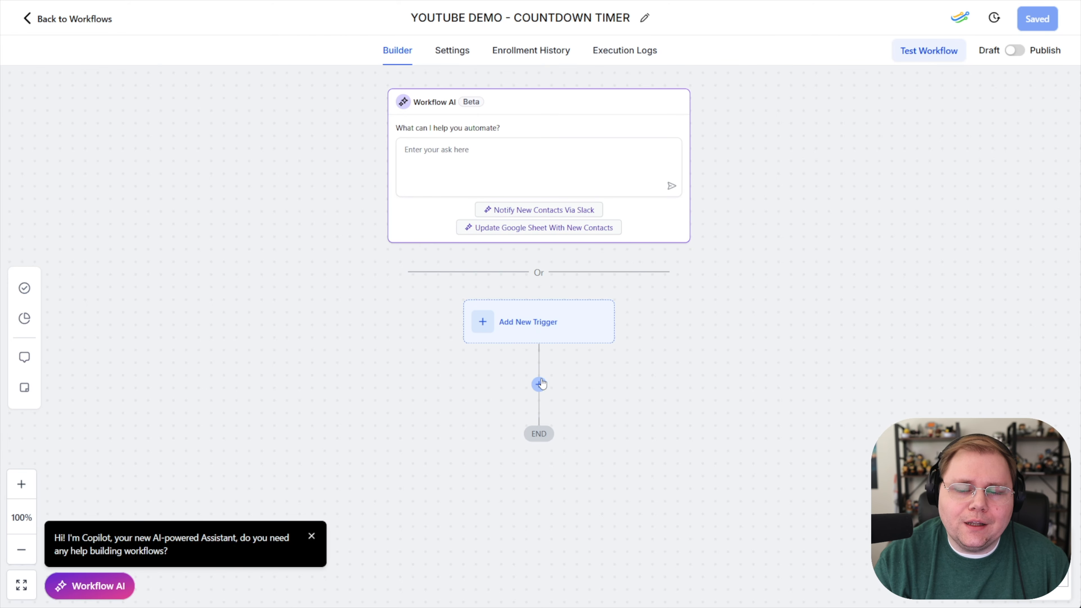
{"action": "left_click", "coordinate": [535, 336]}
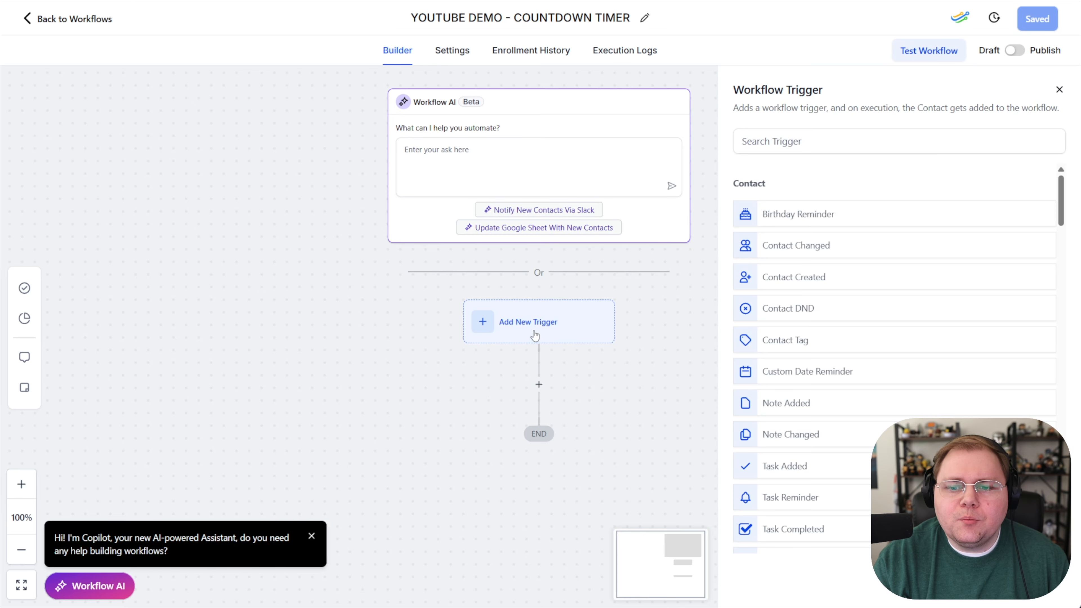
{"action": "left_click", "coordinate": [802, 142]}
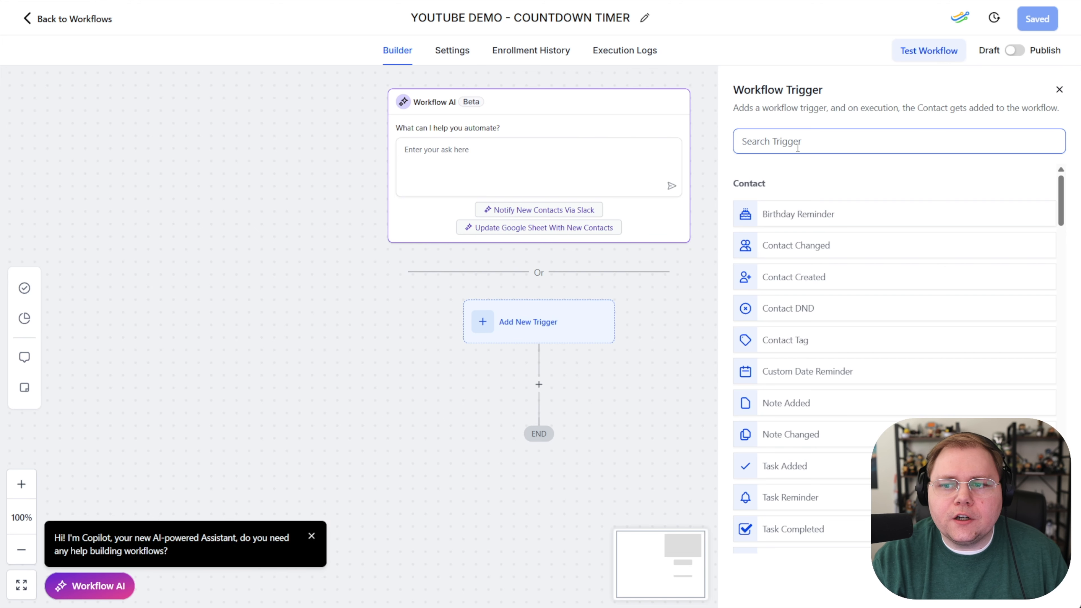
{"action": "left_click", "coordinate": [797, 142]}
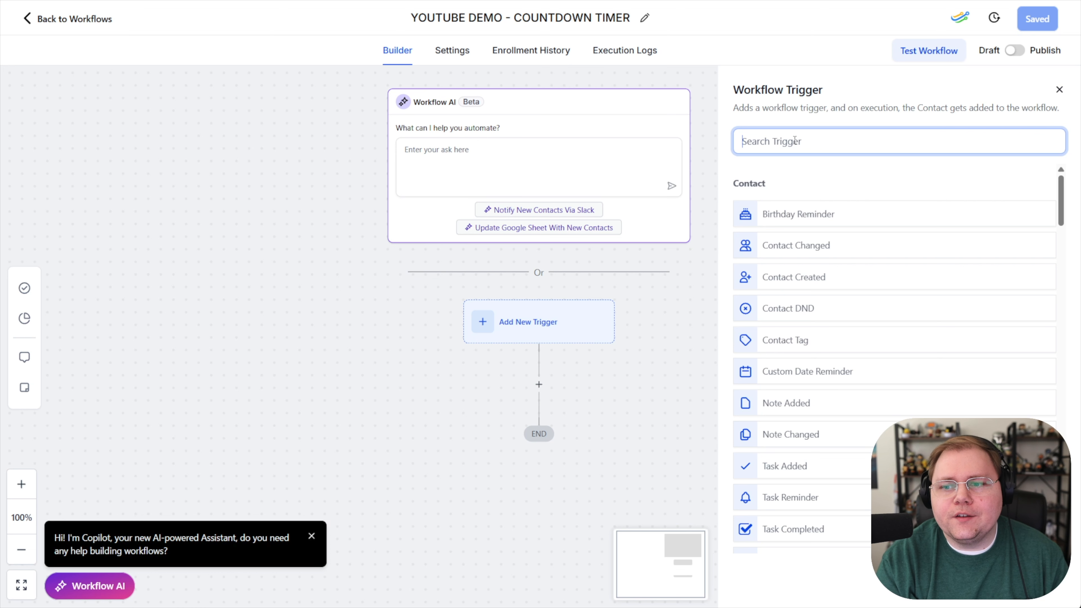
{"action": "type", "text": "from"}
{"action": "key", "text": "BackSpace"}
{"action": "key", "text": "BackSpace"}
{"action": "key", "text": "BackSpace"}
{"action": "type", "text": "orm"}
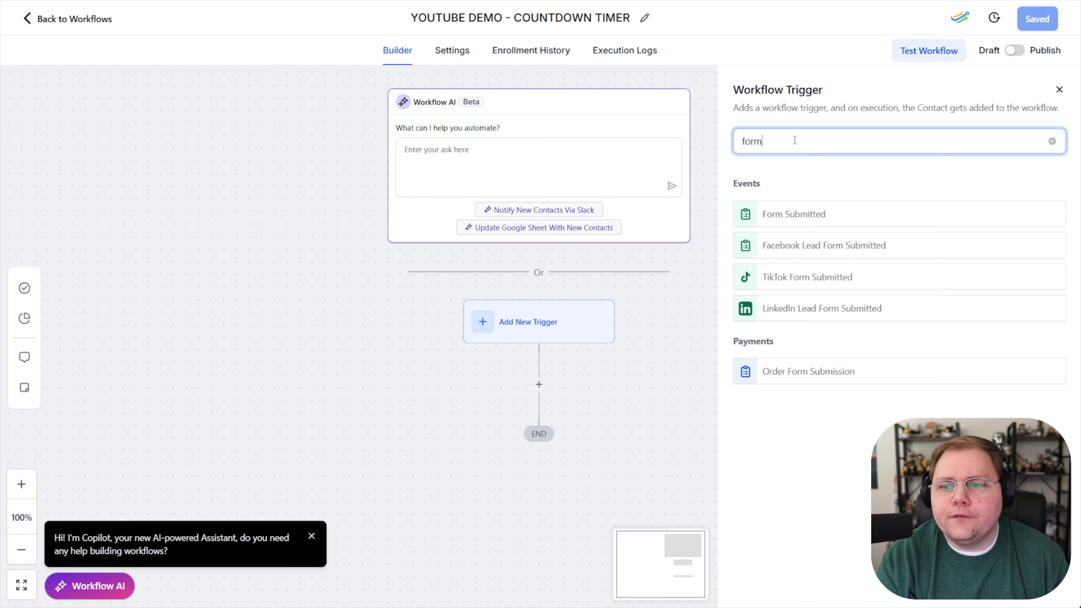
{"action": "left_click", "coordinate": [813, 218]}
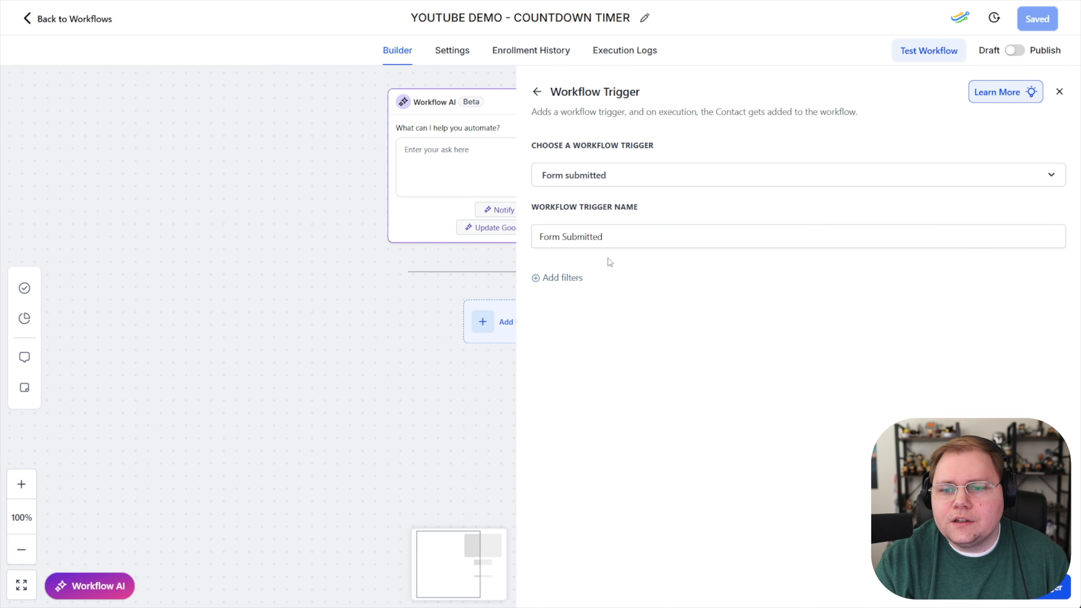
Step: Filter the Form Submitted trigger to the Workshop Form, then save the trigger and the workflow
{"action": "left_click", "coordinate": [553, 279]}
{"action": "left_click", "coordinate": [560, 296]}
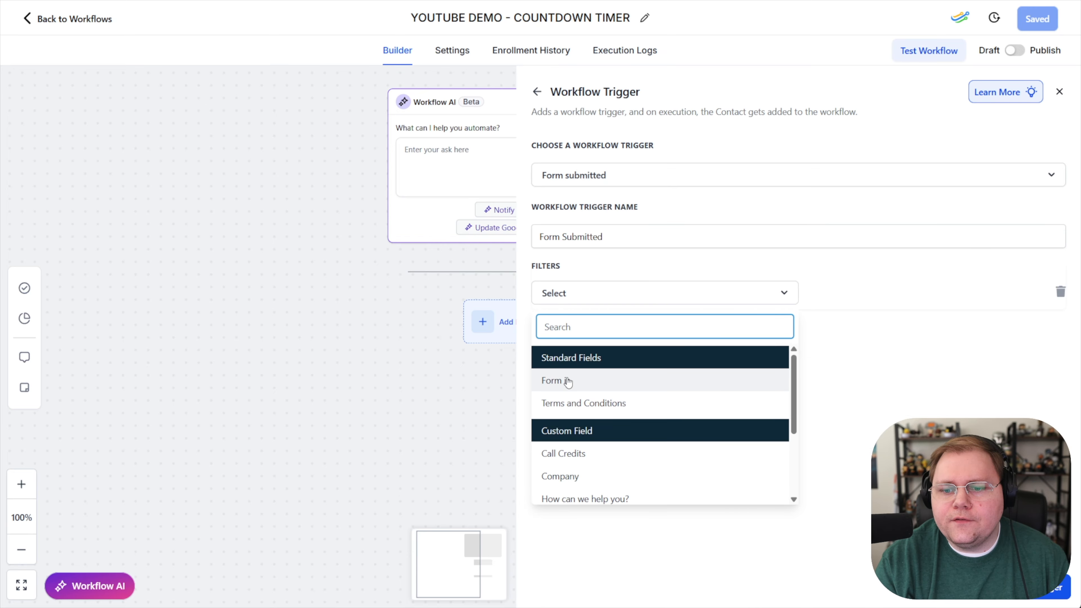
{"action": "left_click", "coordinate": [558, 379]}
{"action": "left_click", "coordinate": [842, 306]}
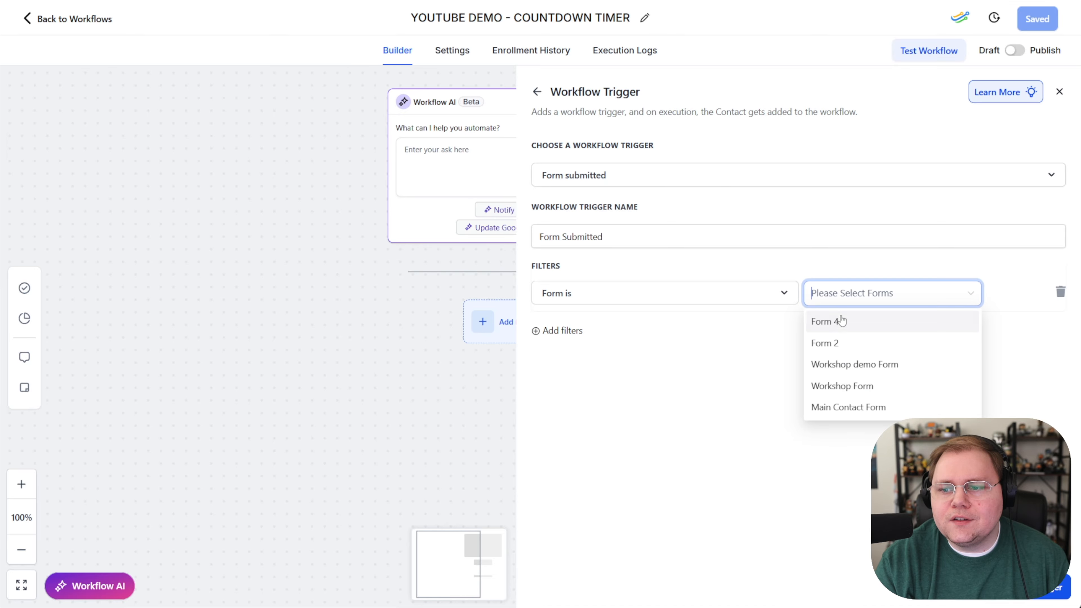
{"action": "left_click", "coordinate": [838, 343]}
{"action": "left_click", "coordinate": [869, 343]}
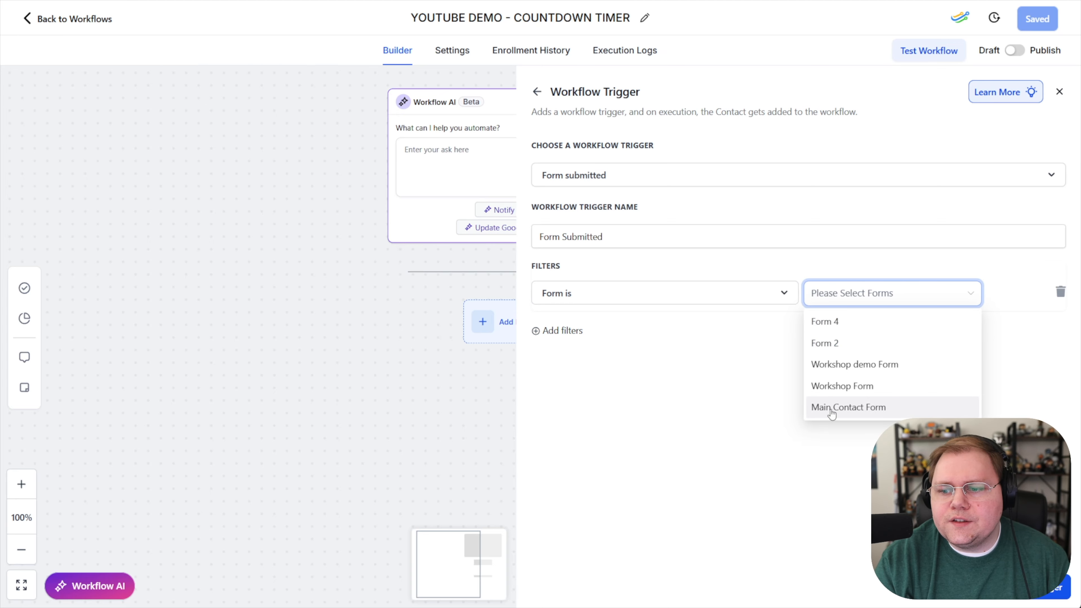
{"action": "left_click", "coordinate": [835, 391]}
{"action": "left_click", "coordinate": [736, 402]}
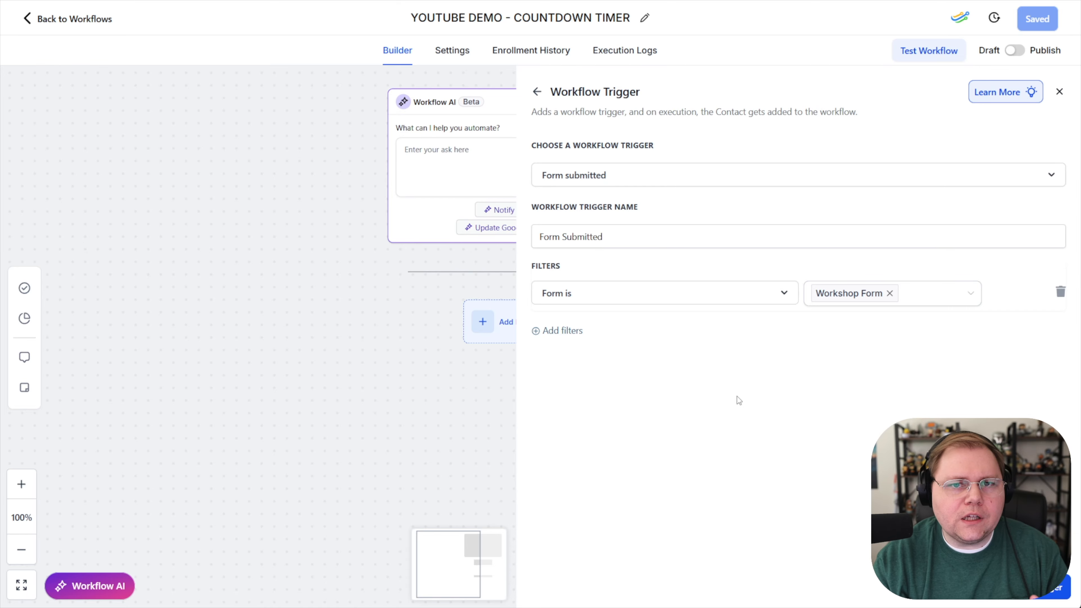
{"action": "left_click", "coordinate": [334, 281]}
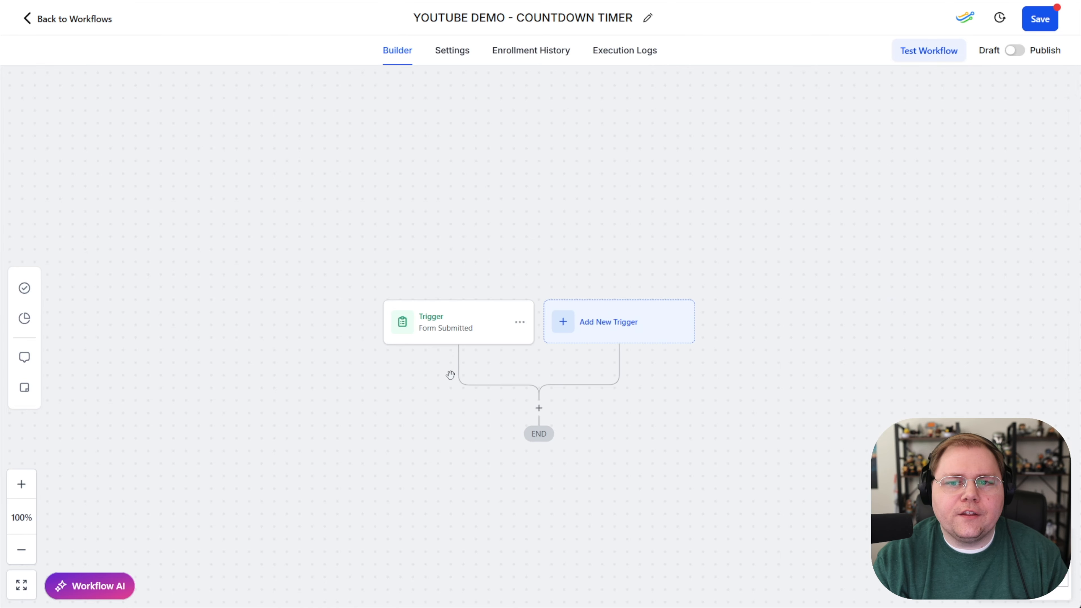
{"action": "left_click", "coordinate": [1040, 19]}
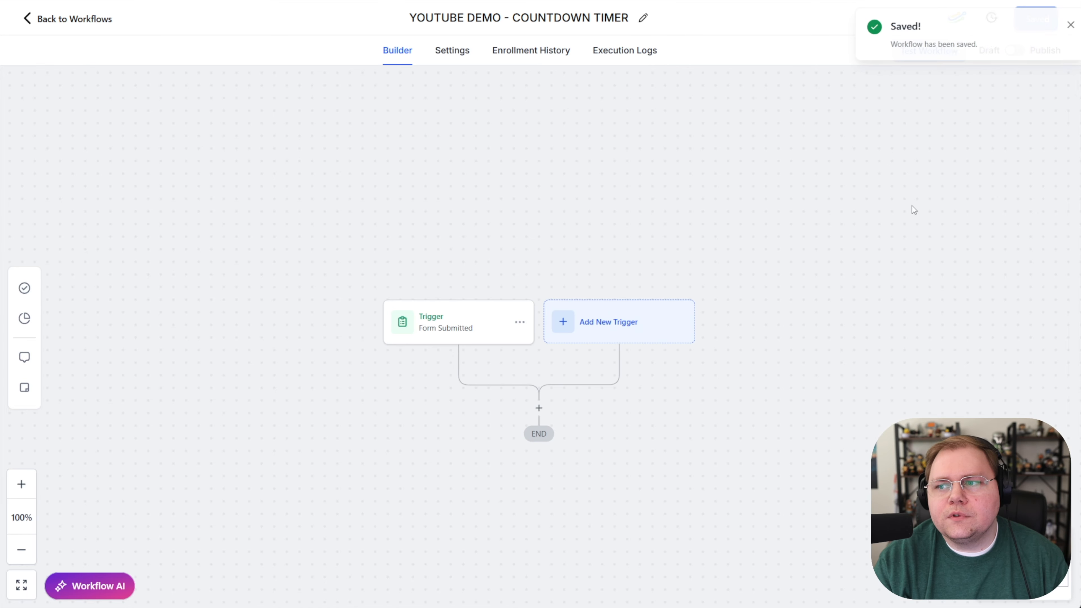
Step: Start a second workflow trigger of the type Trigger Link Clicked
{"action": "left_click_drag", "start_coordinate": [694, 281], "coordinate": [678, 213]}
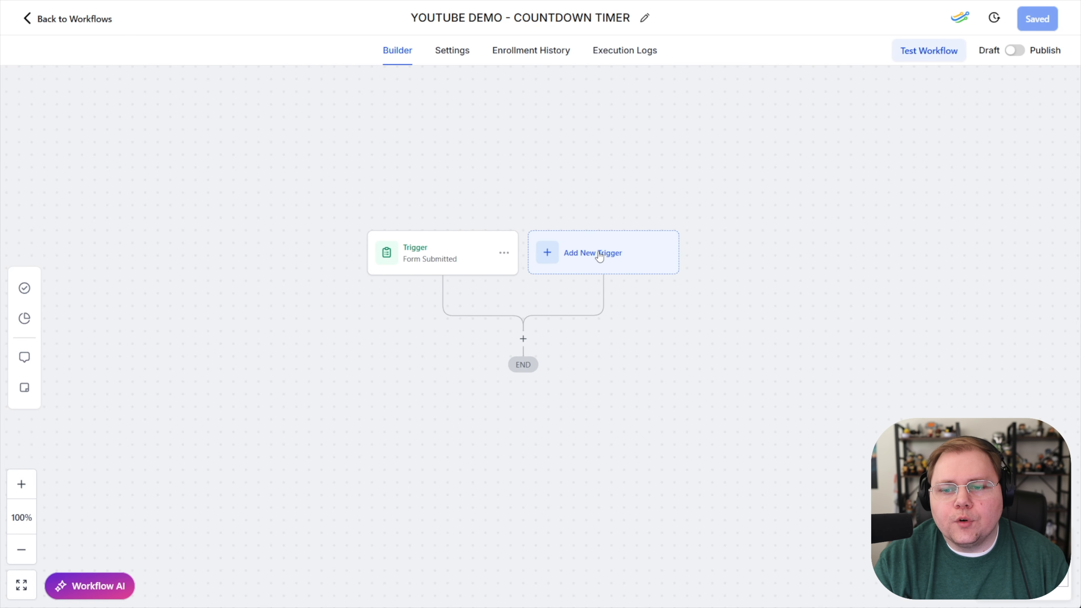
{"action": "left_click", "coordinate": [596, 253]}
{"action": "left_click", "coordinate": [797, 139]}
{"action": "type", "text": "trigger"}
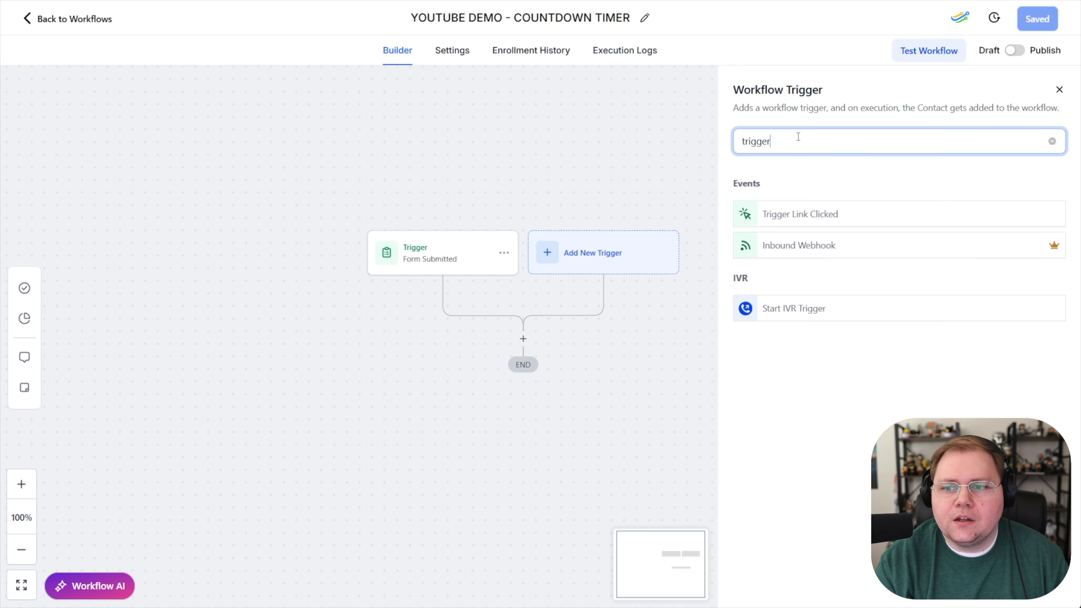
{"action": "left_click", "coordinate": [806, 220]}
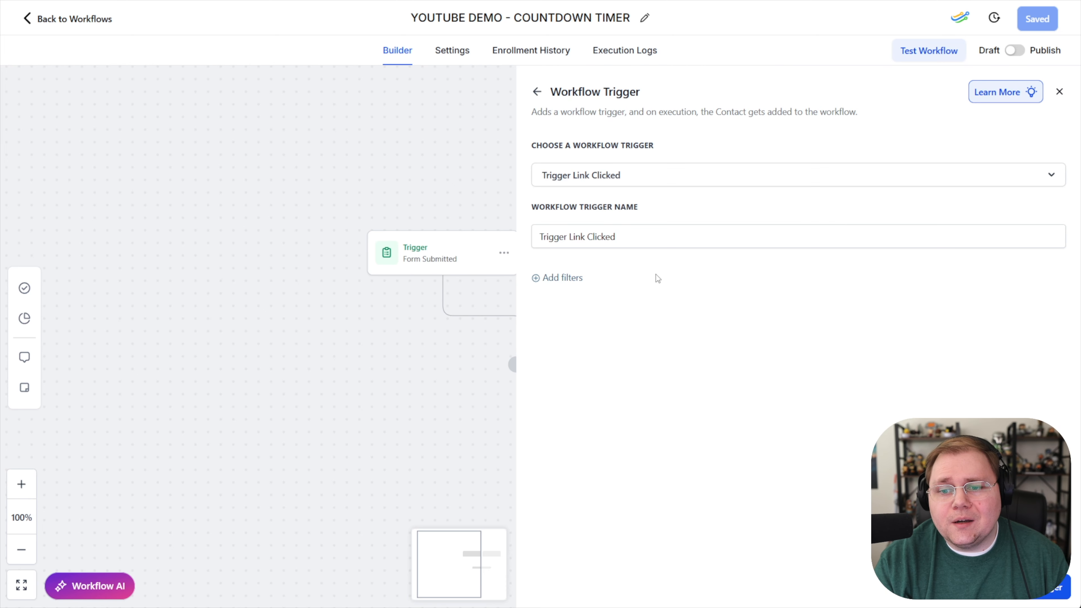
Step: Add a Trigger link filter to the new trigger, check the selectable links, and leave the trigger settings
{"action": "left_click", "coordinate": [561, 279]}
{"action": "left_click", "coordinate": [564, 294]}
{"action": "left_click", "coordinate": [553, 379]}
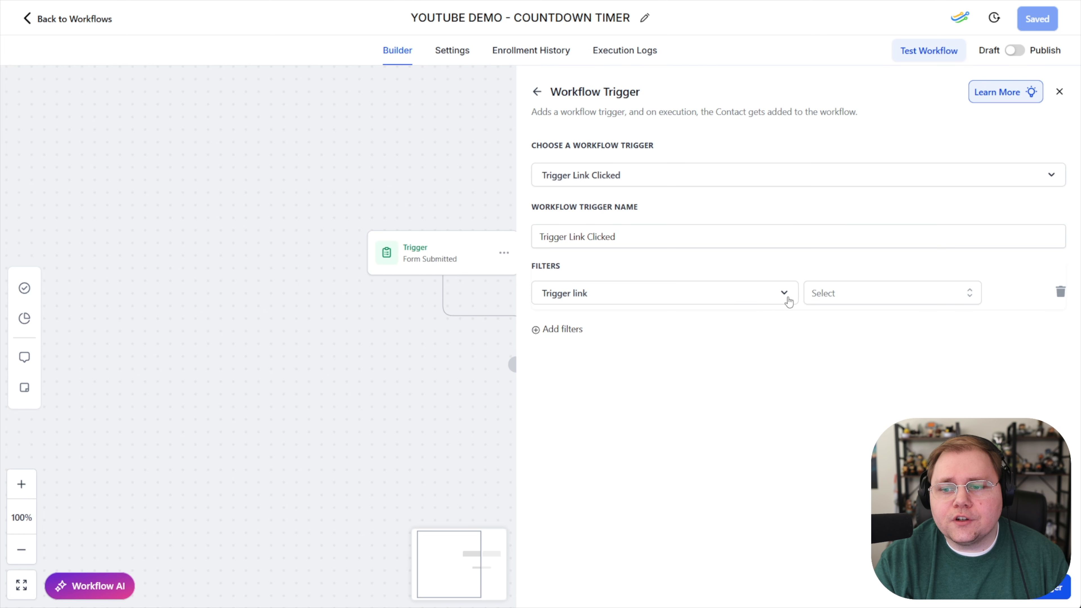
{"action": "left_click", "coordinate": [829, 293]}
{"action": "left_click", "coordinate": [971, 588]}
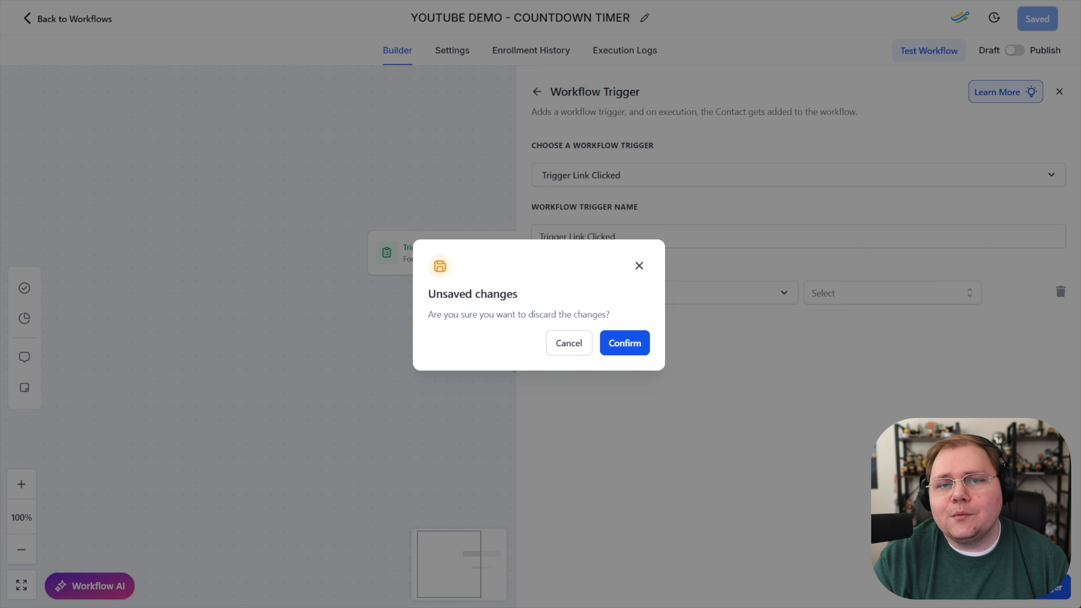
{"action": "left_click", "coordinate": [562, 348]}
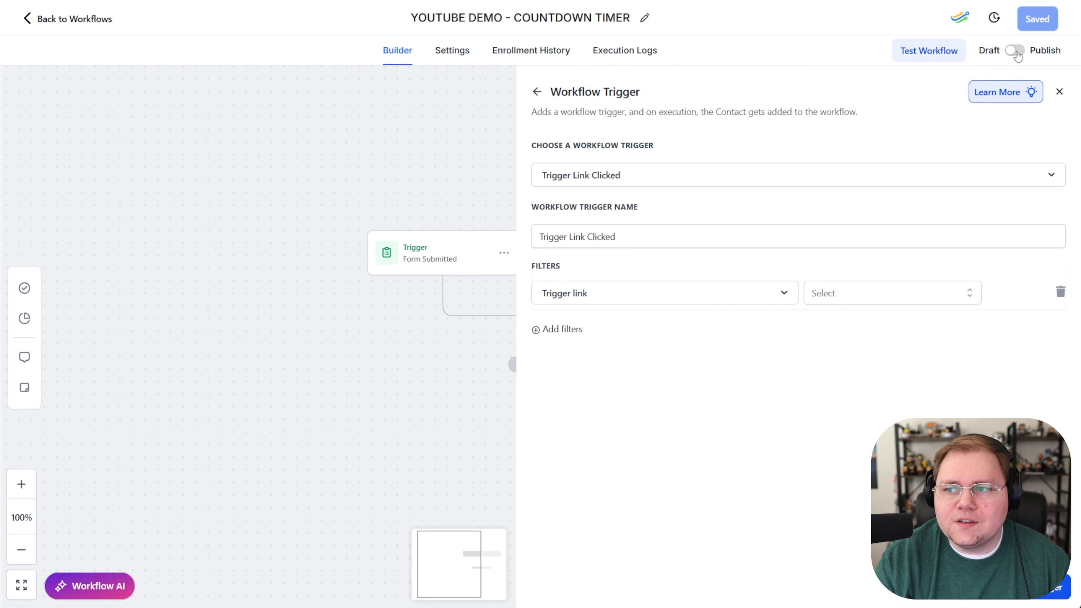
{"action": "left_click", "coordinate": [1059, 92]}
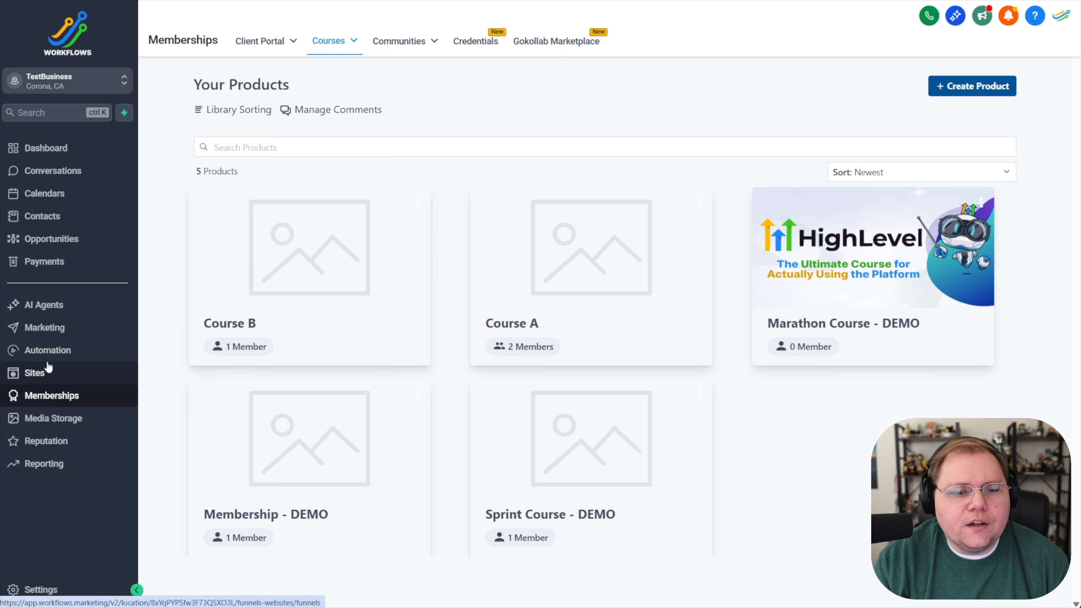
{"action": "left_click", "coordinate": [47, 328]}
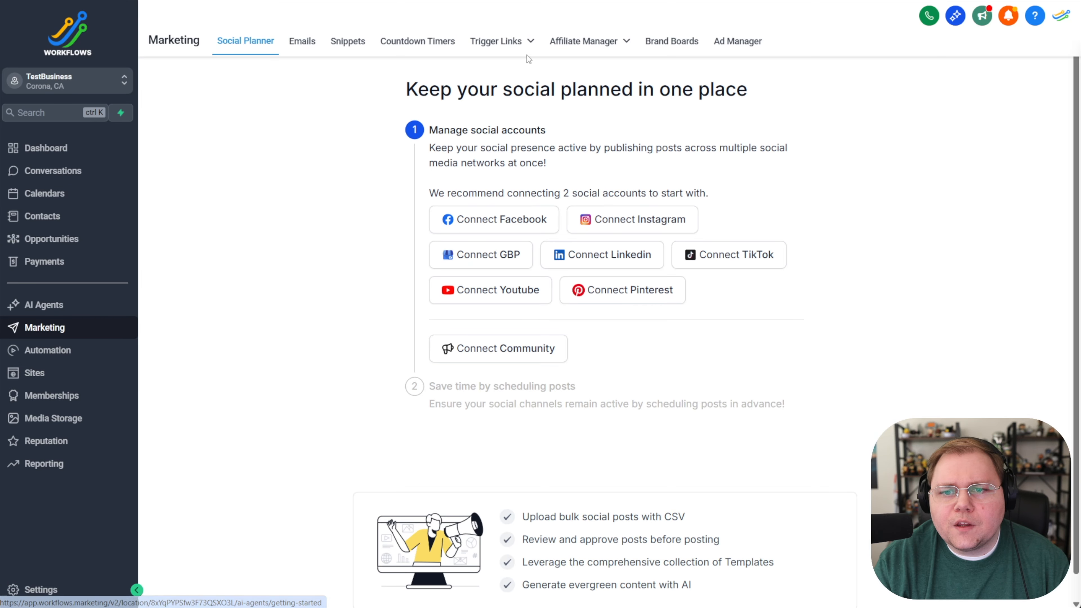
{"action": "left_click", "coordinate": [529, 72]}
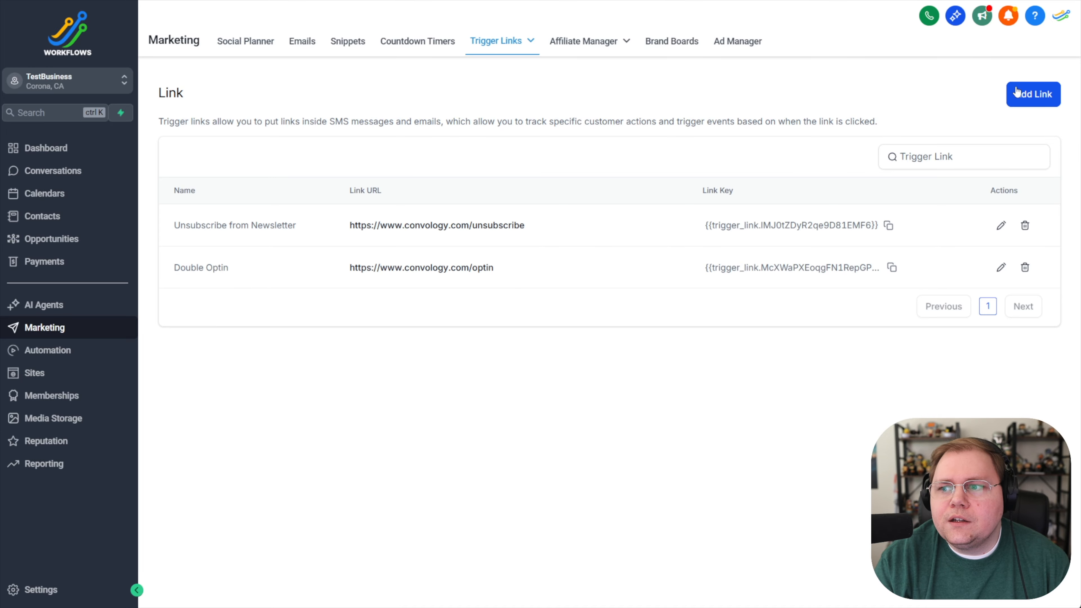
{"action": "left_click", "coordinate": [1023, 96]}
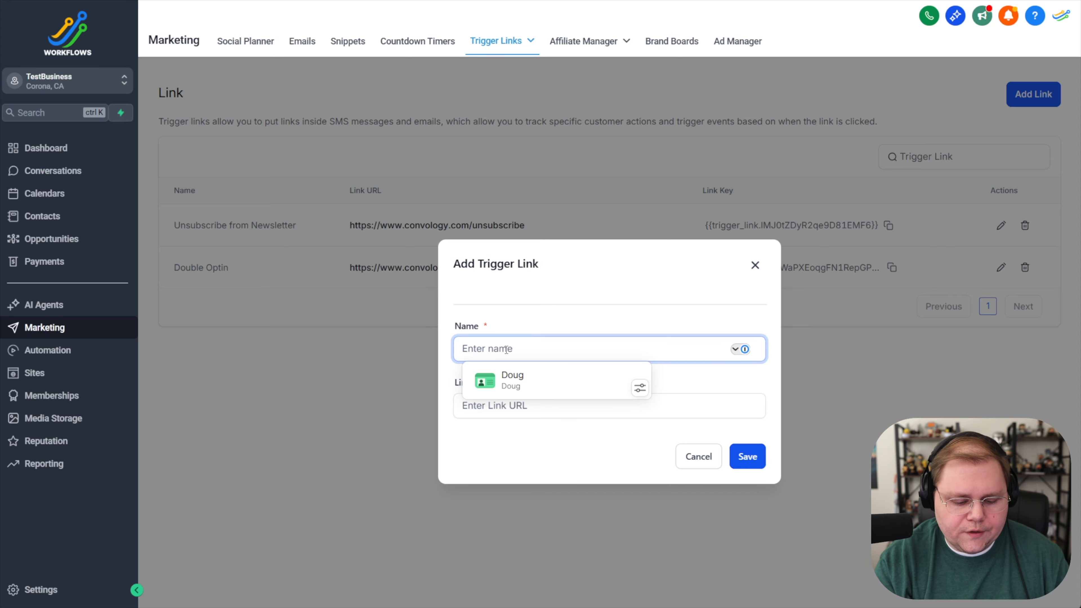
{"action": "type", "text": "Workshop Optin"}
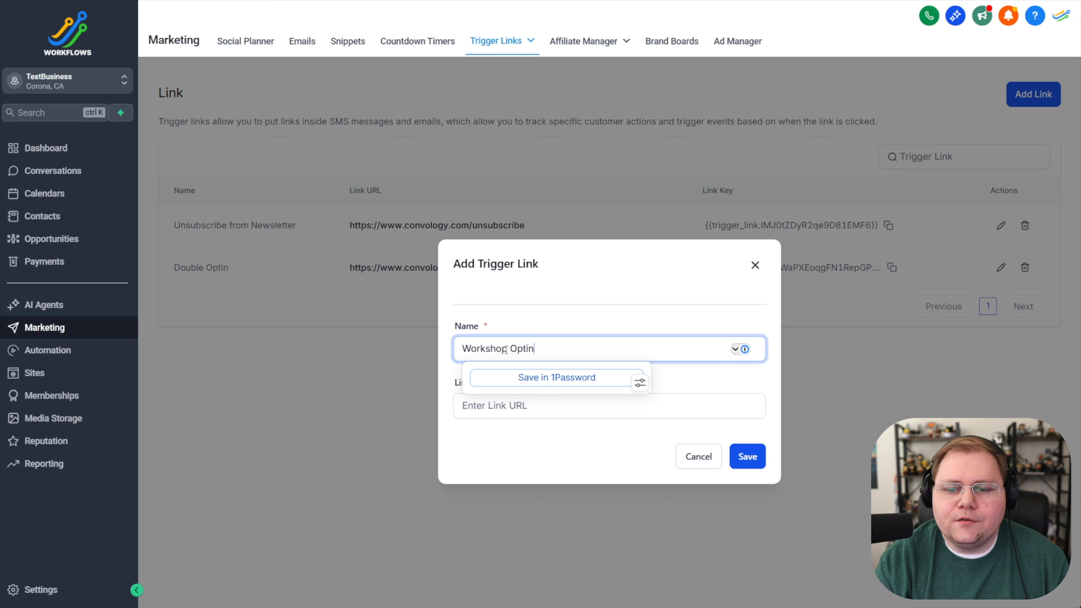
{"action": "left_click", "coordinate": [609, 324]}
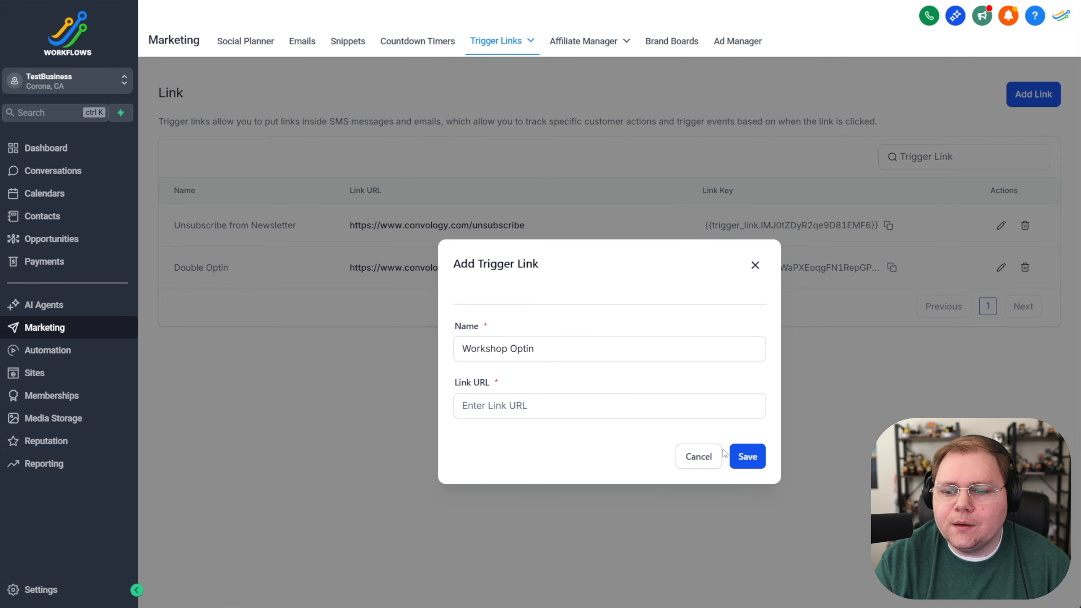
{"action": "left_click", "coordinate": [747, 457]}
{"action": "left_click", "coordinate": [523, 402]}
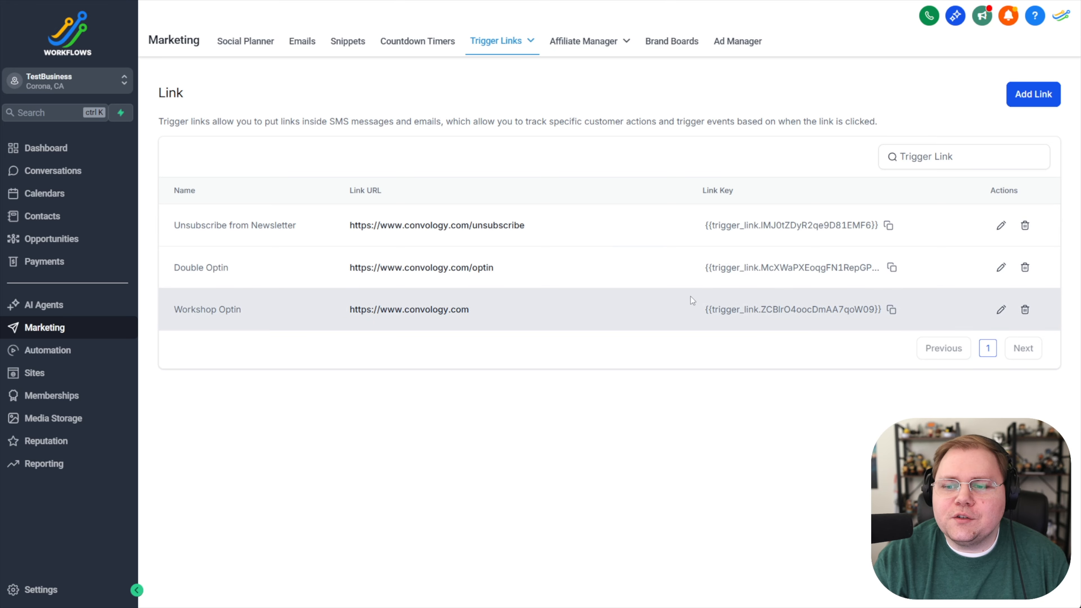
Step: Copy the Workshop Optin link's key, return to the workflow, recheck the selectable trigger links, and discard the unfinished trigger
{"action": "left_click", "coordinate": [891, 310]}
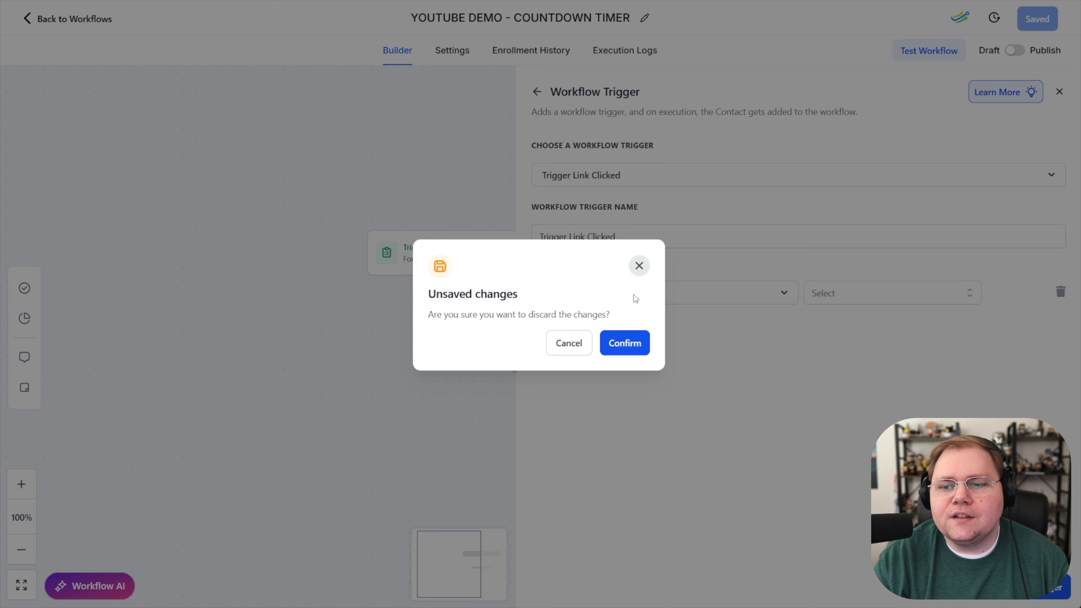
{"action": "left_click", "coordinate": [637, 266]}
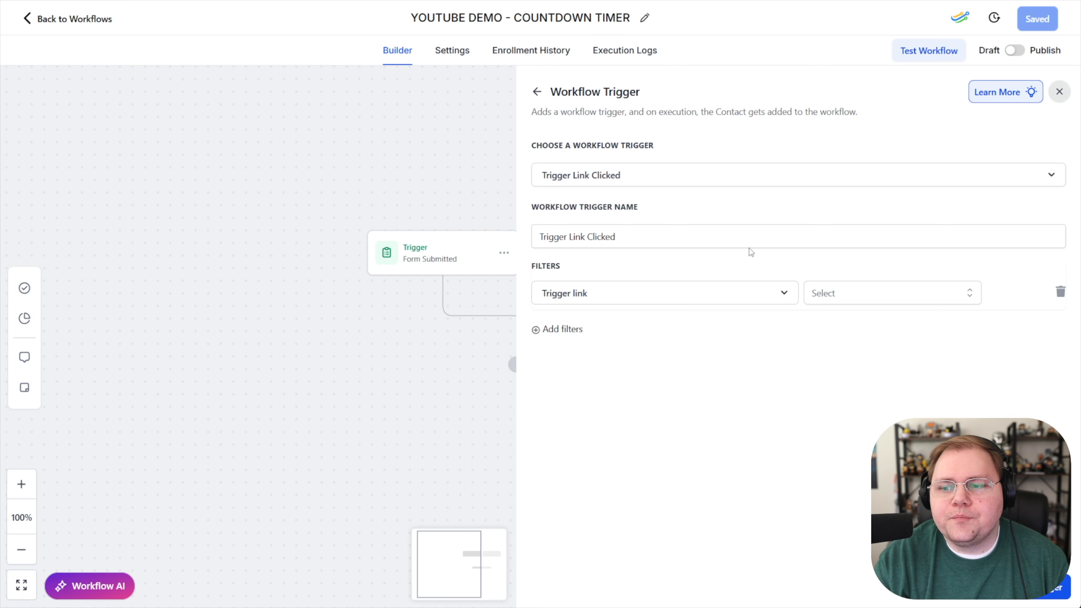
{"action": "left_click", "coordinate": [887, 293]}
{"action": "left_click", "coordinate": [855, 294]}
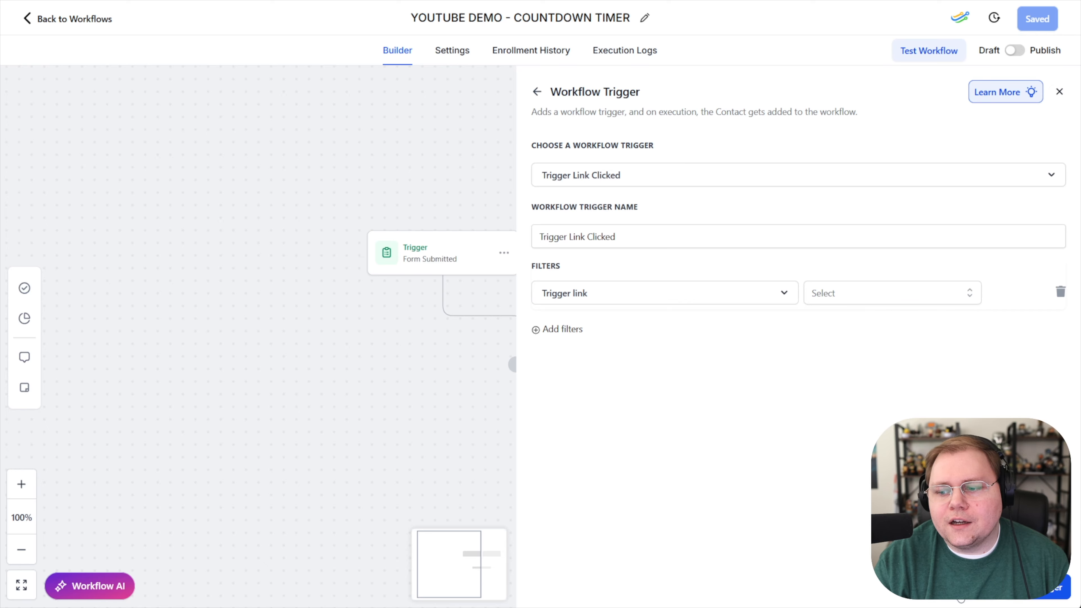
{"action": "left_click", "coordinate": [1059, 91]}
{"action": "left_click", "coordinate": [624, 343]}
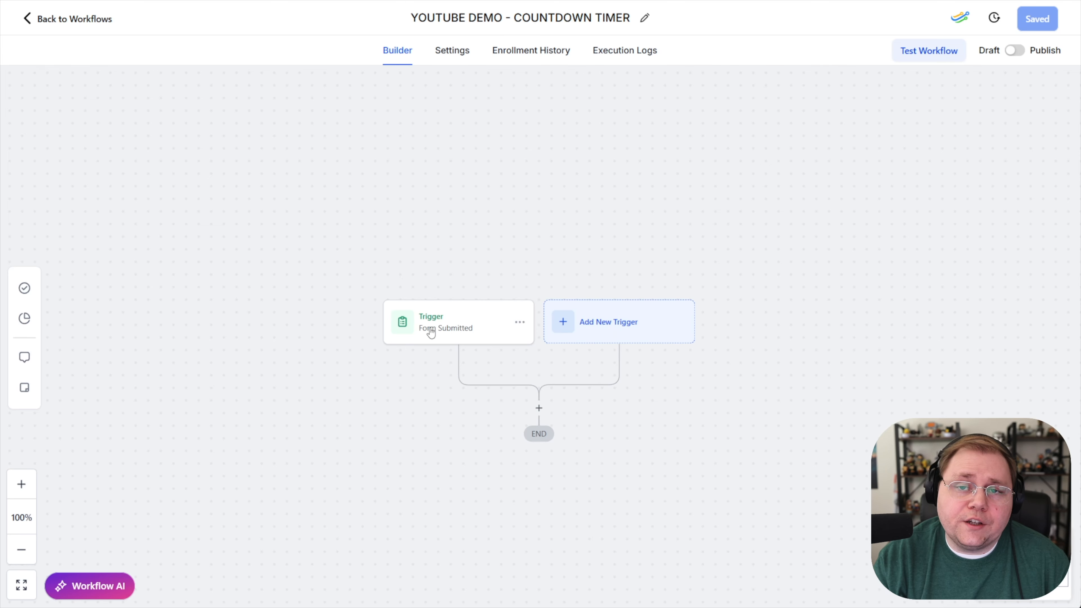
Step: Add a new workflow trigger of the type Trigger Link Clicked beside the Form Submitted trigger
{"action": "left_click", "coordinate": [610, 331]}
{"action": "left_click", "coordinate": [795, 145]}
{"action": "type", "text": "trigger"}
{"action": "left_click", "coordinate": [802, 215]}
{"action": "left_click", "coordinate": [704, 237]}
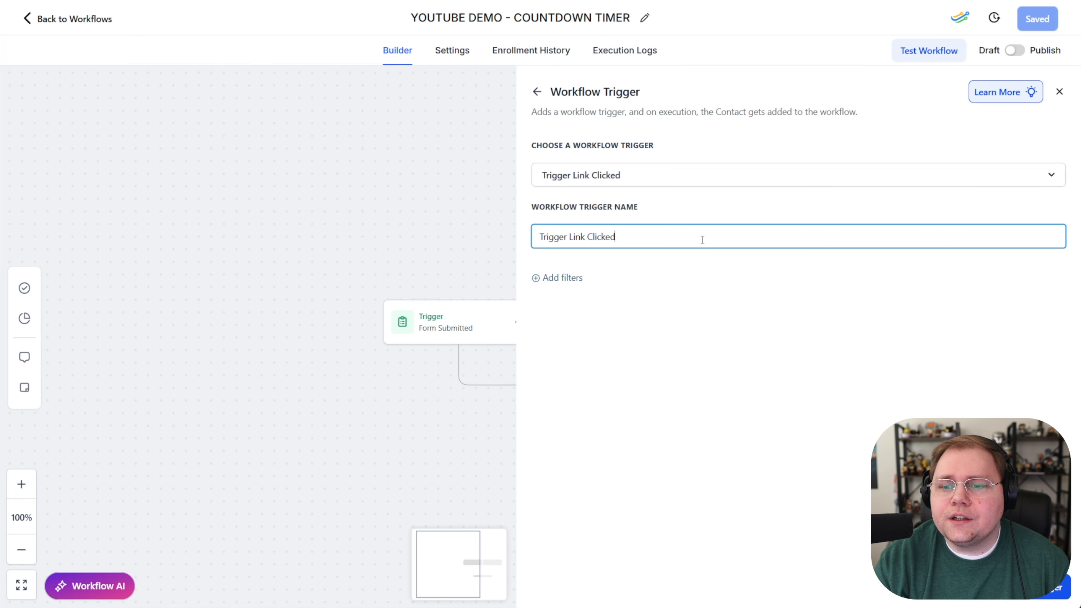
Step: Filter the Trigger Link Clicked trigger to the Workshop Optin link, then save the trigger and the workflow
{"action": "left_click", "coordinate": [571, 279]}
{"action": "left_click", "coordinate": [575, 290]}
{"action": "left_click", "coordinate": [559, 379]}
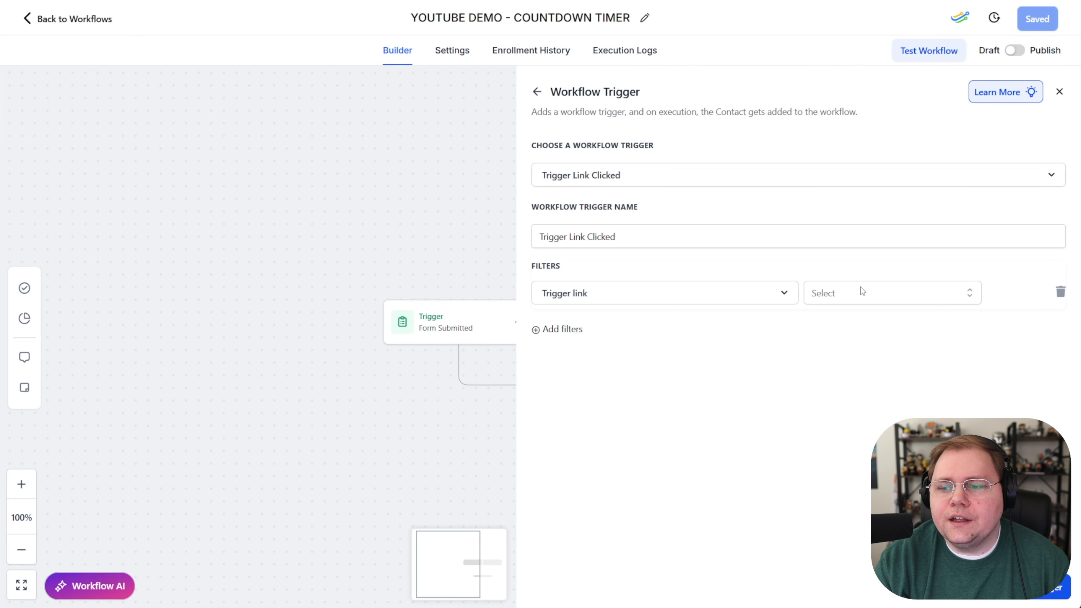
{"action": "left_click", "coordinate": [862, 293]}
{"action": "left_click", "coordinate": [830, 396]}
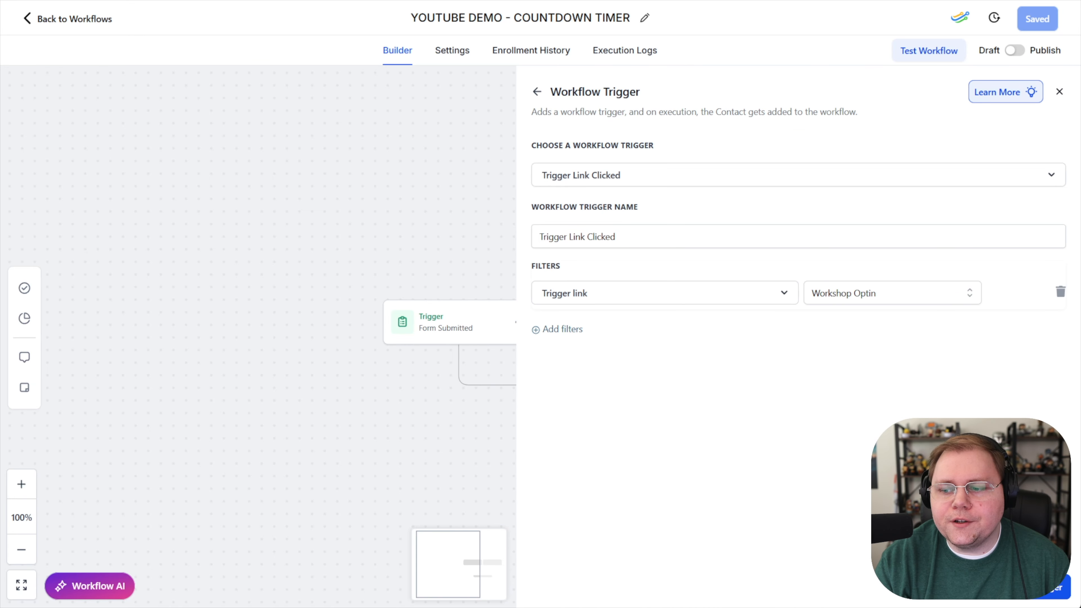
{"action": "left_click", "coordinate": [1051, 587]}
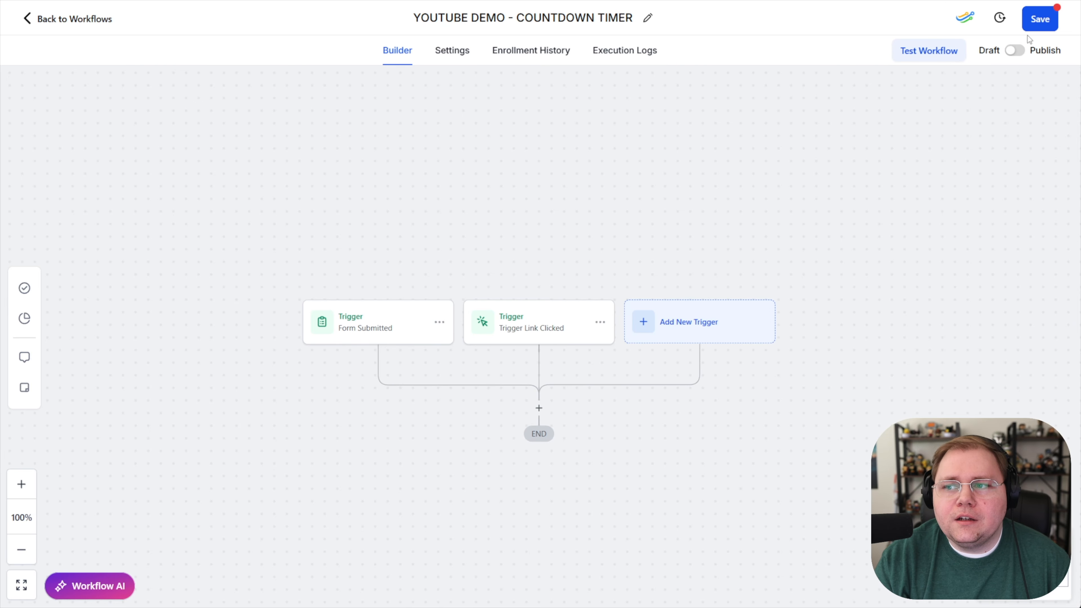
{"action": "left_click", "coordinate": [1042, 19]}
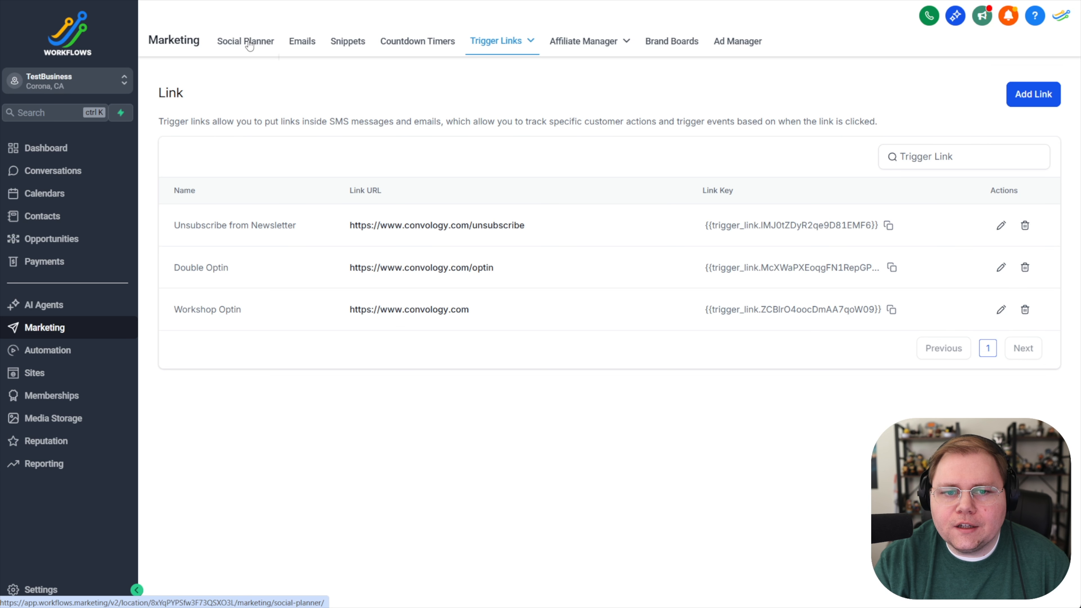
Step: In the marketing area's email templates, create a blank template with the Design Editor
{"action": "left_click", "coordinate": [302, 45]}
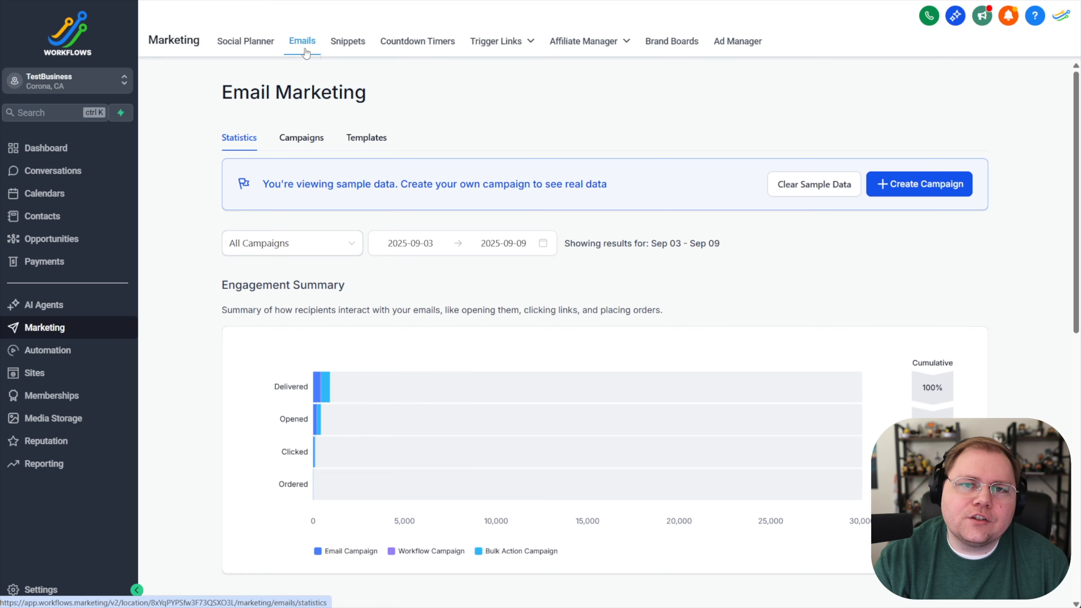
{"action": "left_click", "coordinate": [366, 137]}
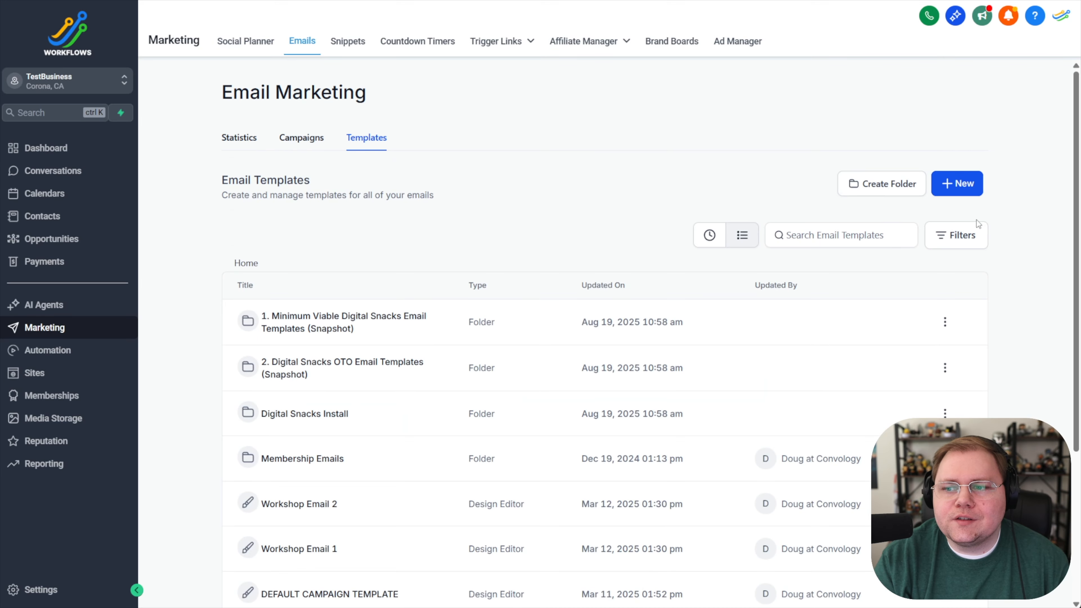
{"action": "left_click", "coordinate": [965, 190]}
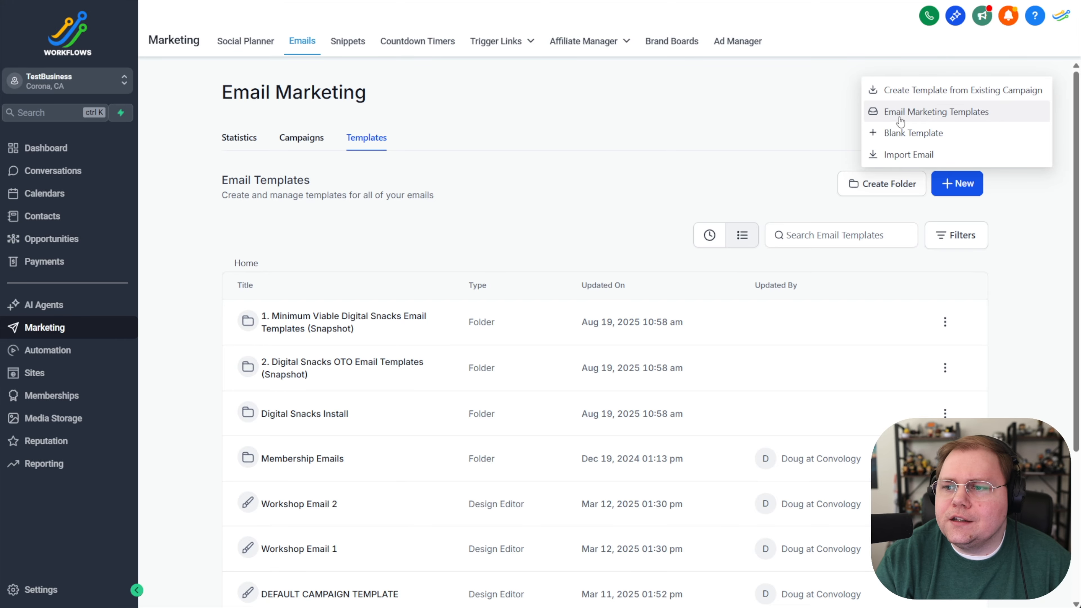
{"action": "left_click", "coordinate": [902, 133]}
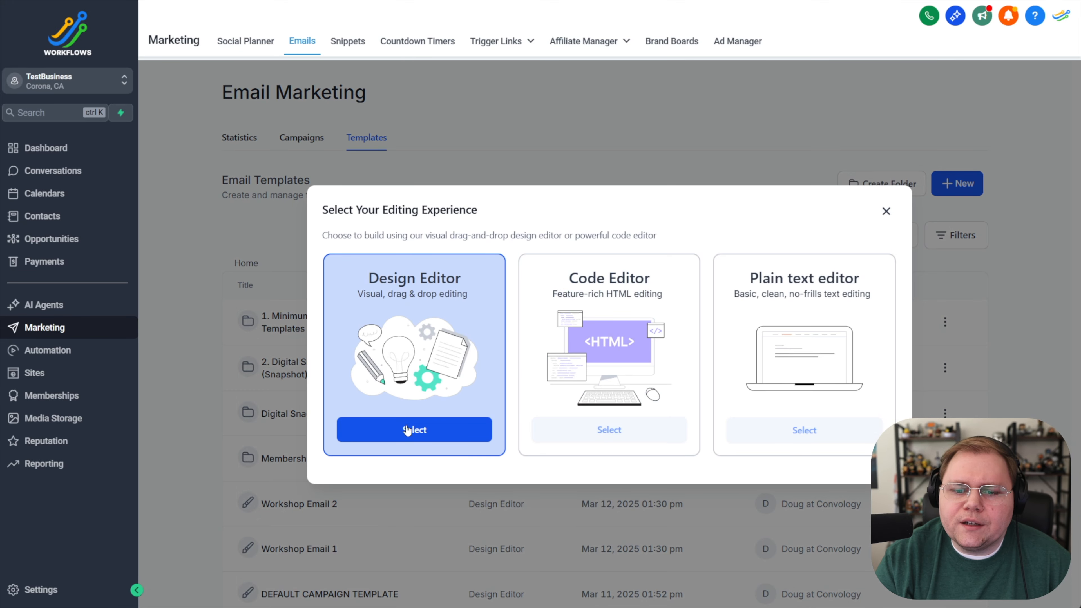
{"action": "left_click", "coordinate": [407, 428]}
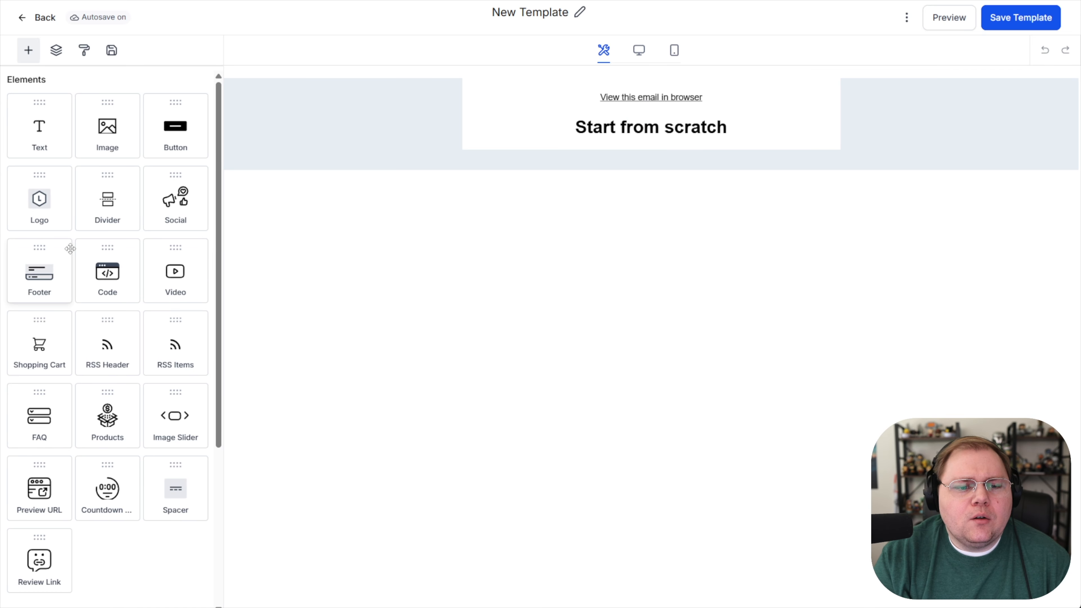
Step: Insert a countdown timer element below the "Start from scratch" heading and assign the dynamic YouTube timer to it
{"action": "scroll", "coordinate": [77, 204], "scroll_direction": "down", "scroll_amount": 2}
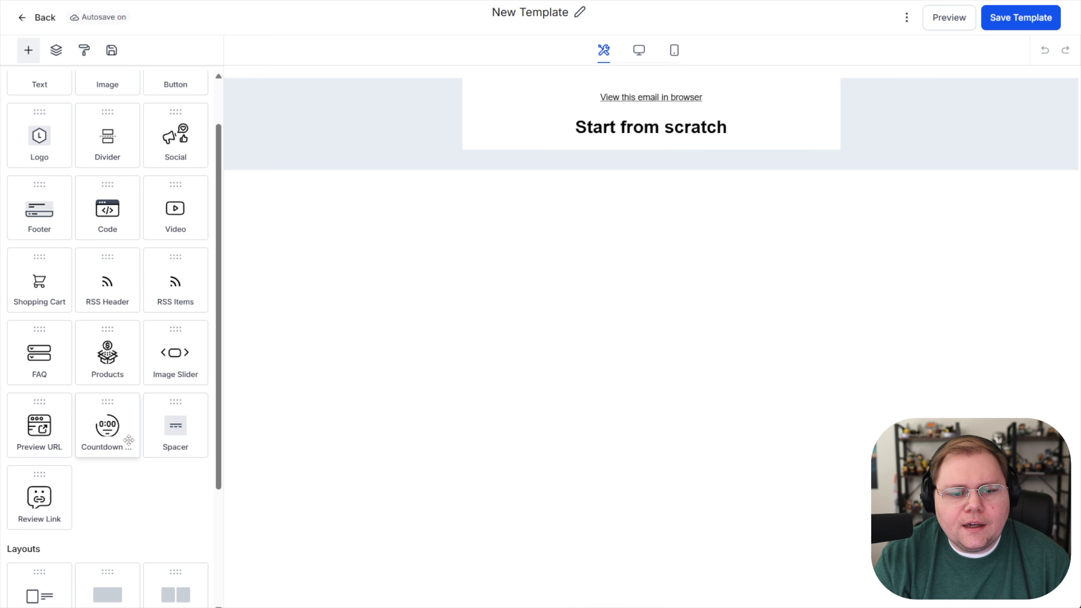
{"action": "left_click_drag", "start_coordinate": [106, 438], "coordinate": [618, 145]}
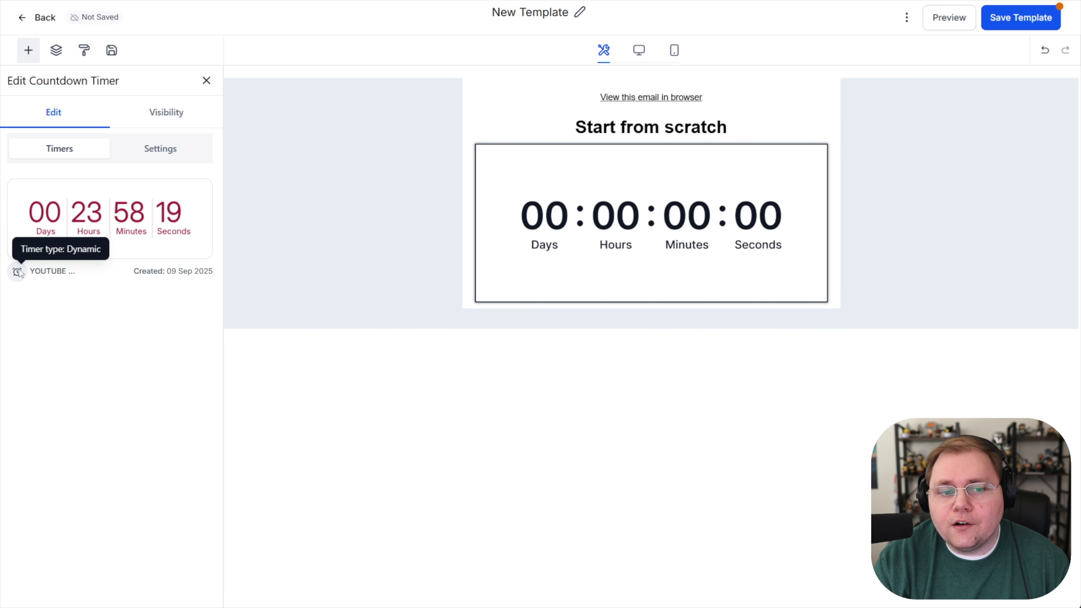
{"action": "left_click", "coordinate": [73, 223]}
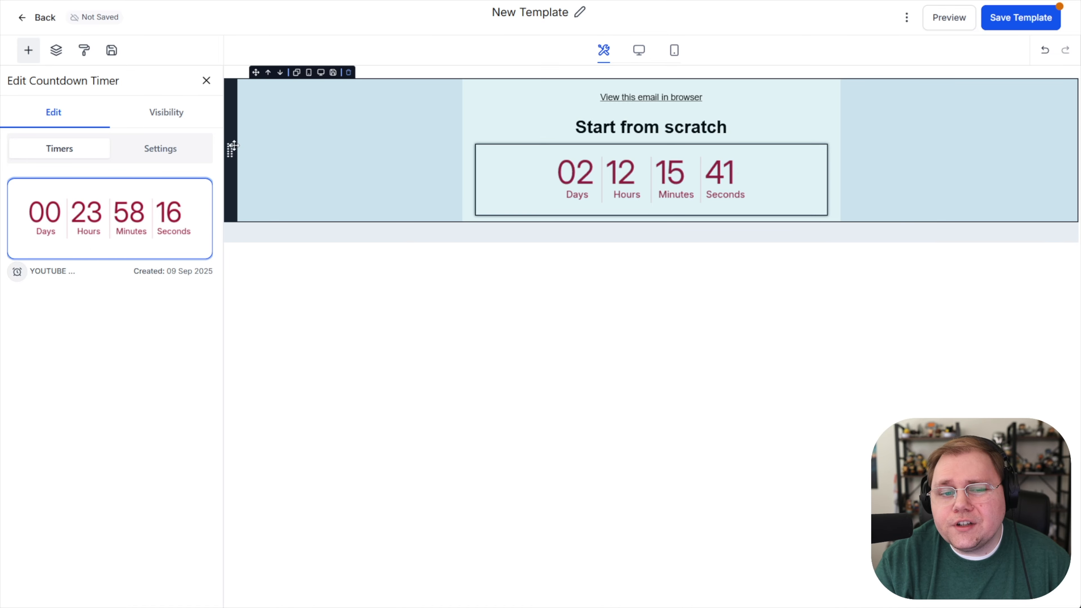
{"action": "left_click", "coordinate": [207, 81]}
{"action": "left_click_drag", "start_coordinate": [108, 275], "coordinate": [652, 215]}
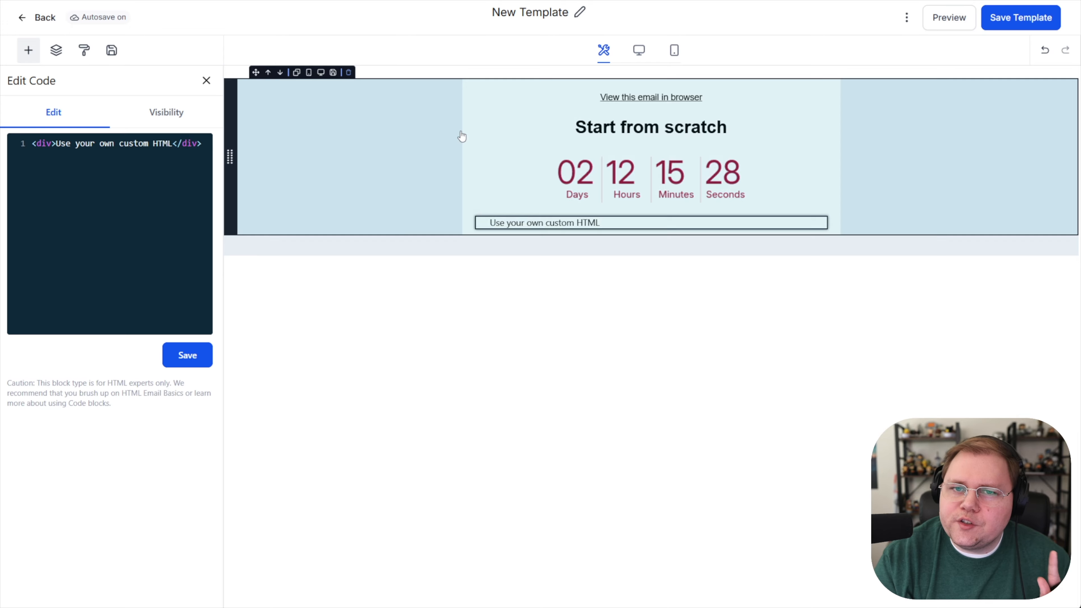
{"action": "left_click", "coordinate": [207, 80]}
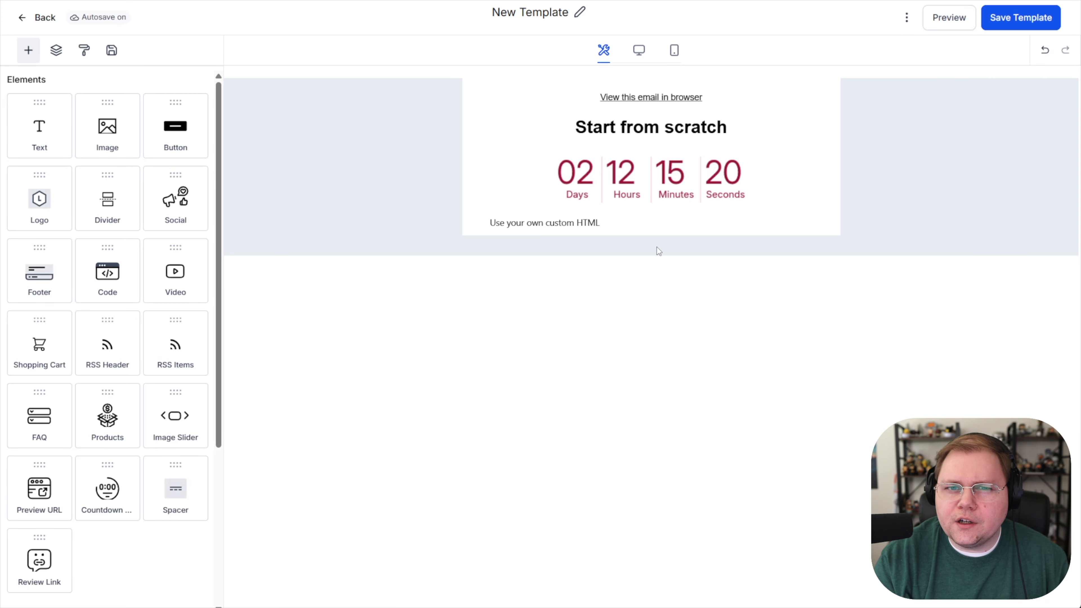
{"action": "left_click", "coordinate": [651, 210]}
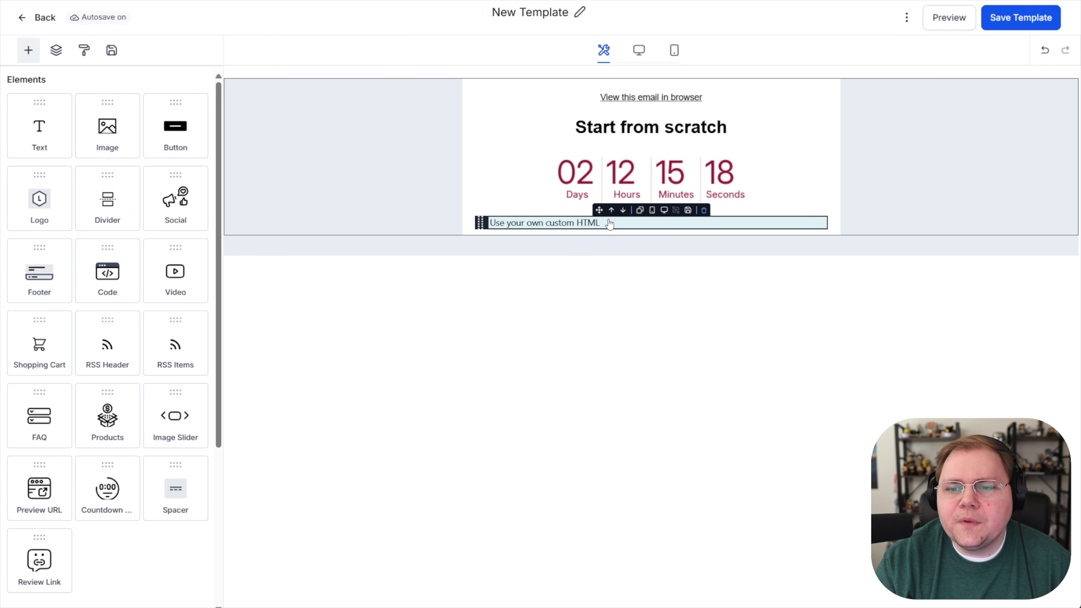
{"action": "left_click", "coordinate": [703, 211]}
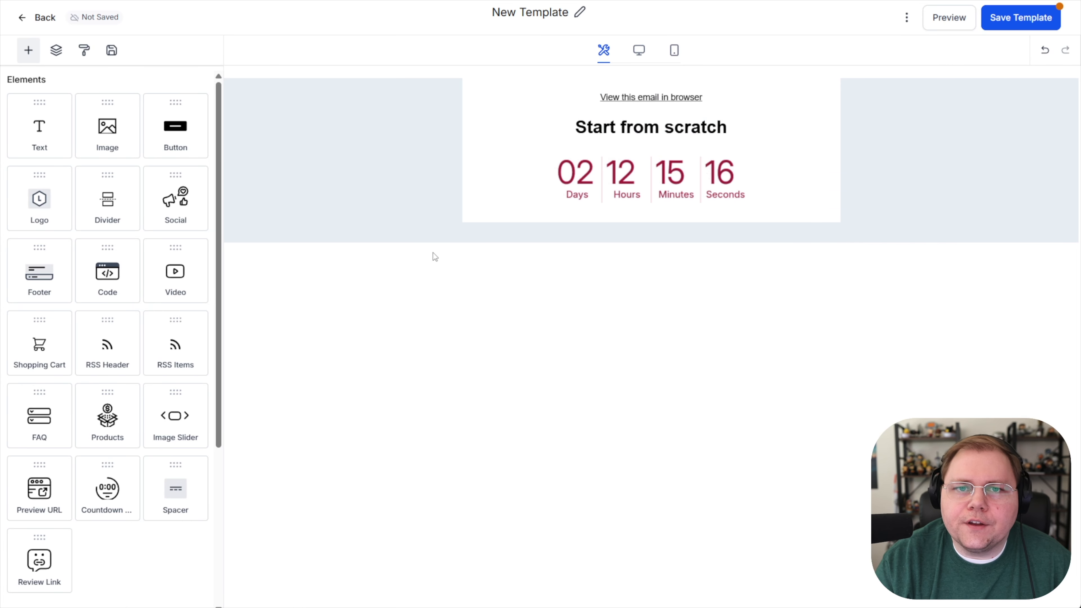
{"action": "left_click", "coordinate": [618, 168]}
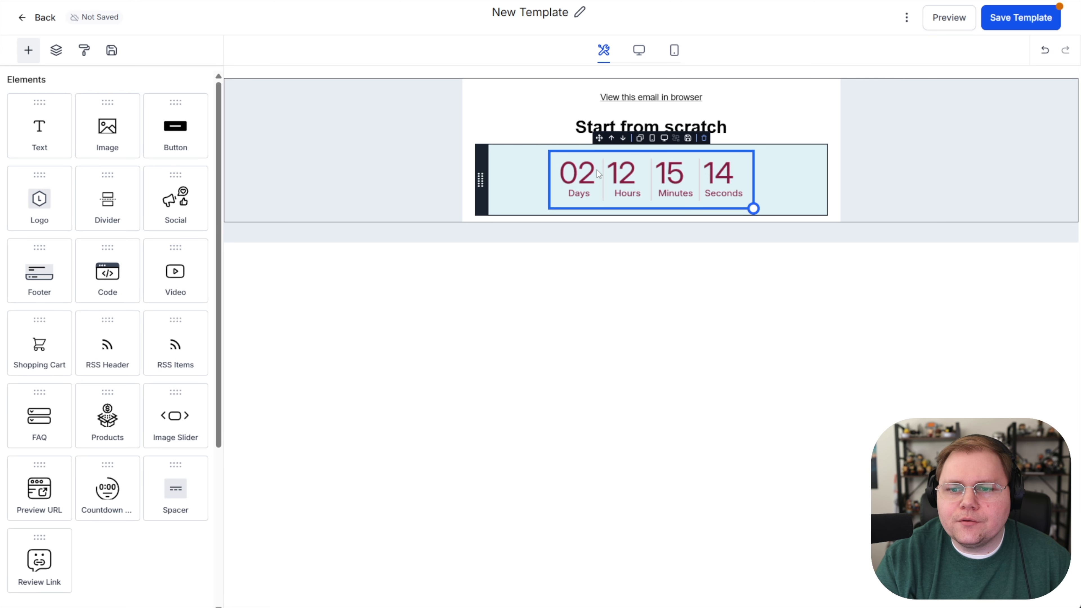
{"action": "left_click", "coordinate": [619, 287]}
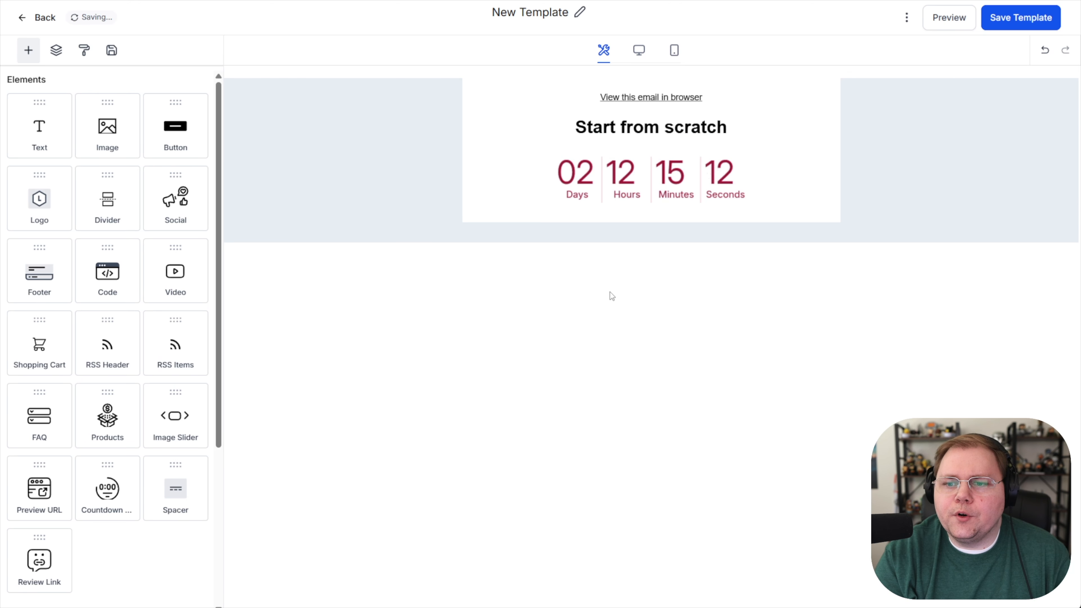
{"action": "left_click", "coordinate": [644, 201]}
Step: Rename the email template as EMAIL with COUNTDOWN and save it
{"action": "left_click", "coordinate": [521, 17]}
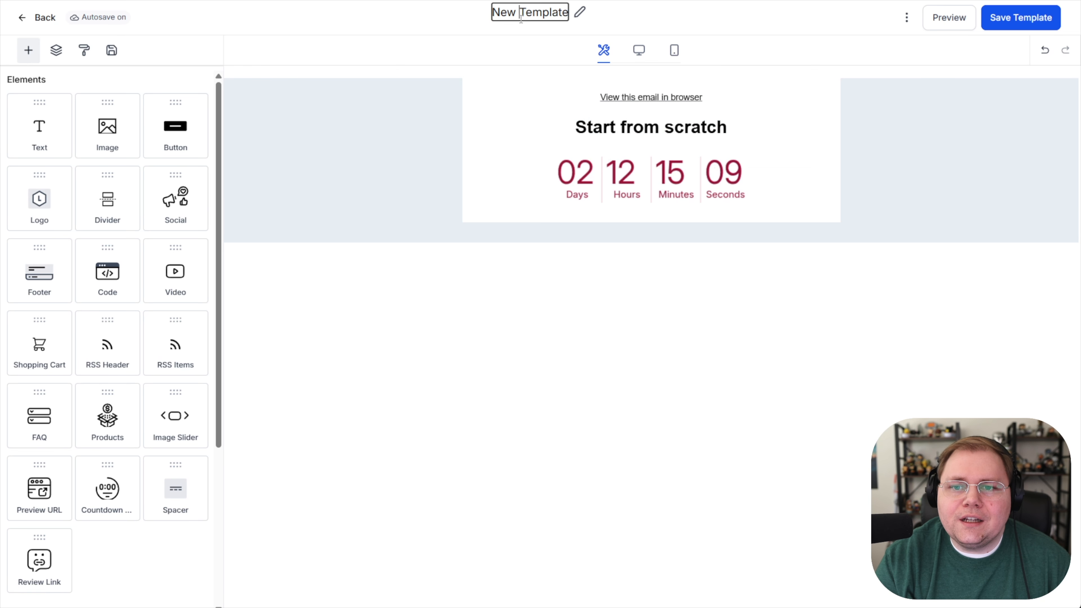
{"action": "left_click", "coordinate": [581, 14]}
{"action": "type", "text": "EMAIL w"}
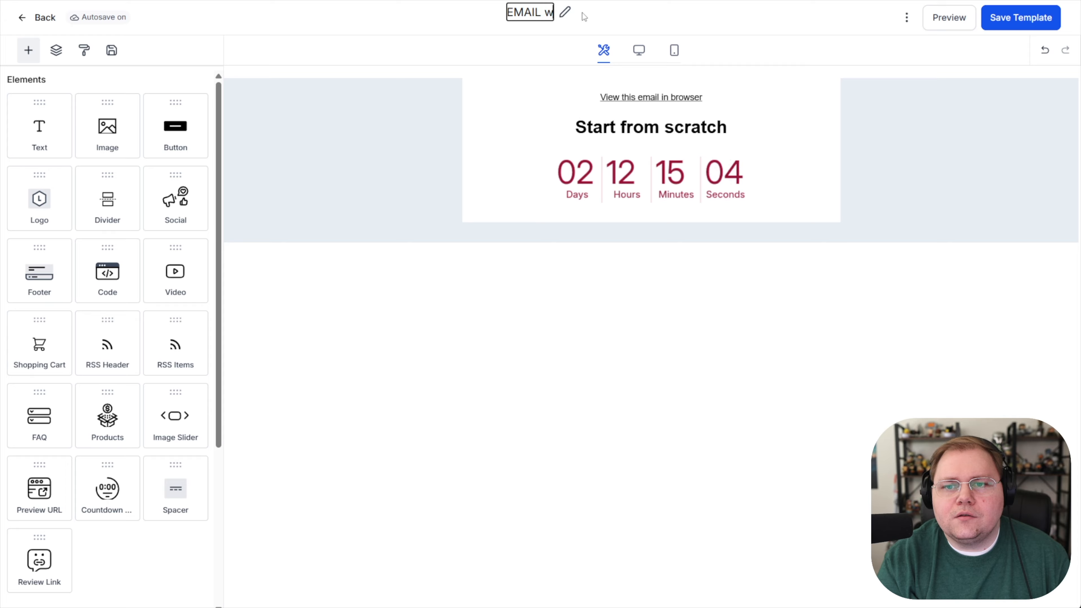
{"action": "type", "text": "ith COUNTDOWN"}
{"action": "key", "text": "Return"}
{"action": "left_click", "coordinate": [1008, 19]}
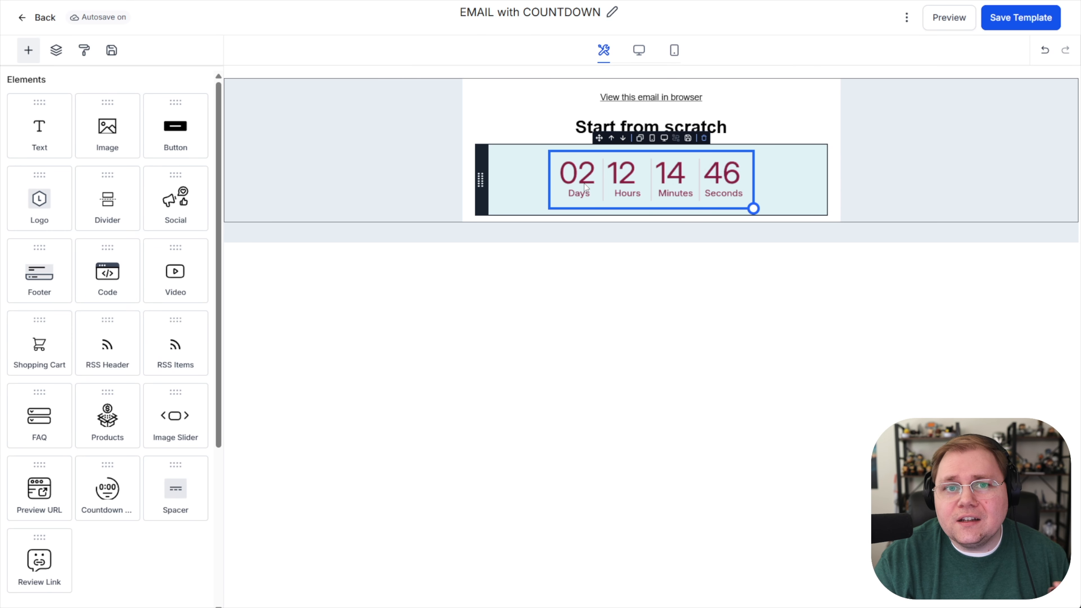
{"action": "left_click", "coordinate": [1003, 20]}
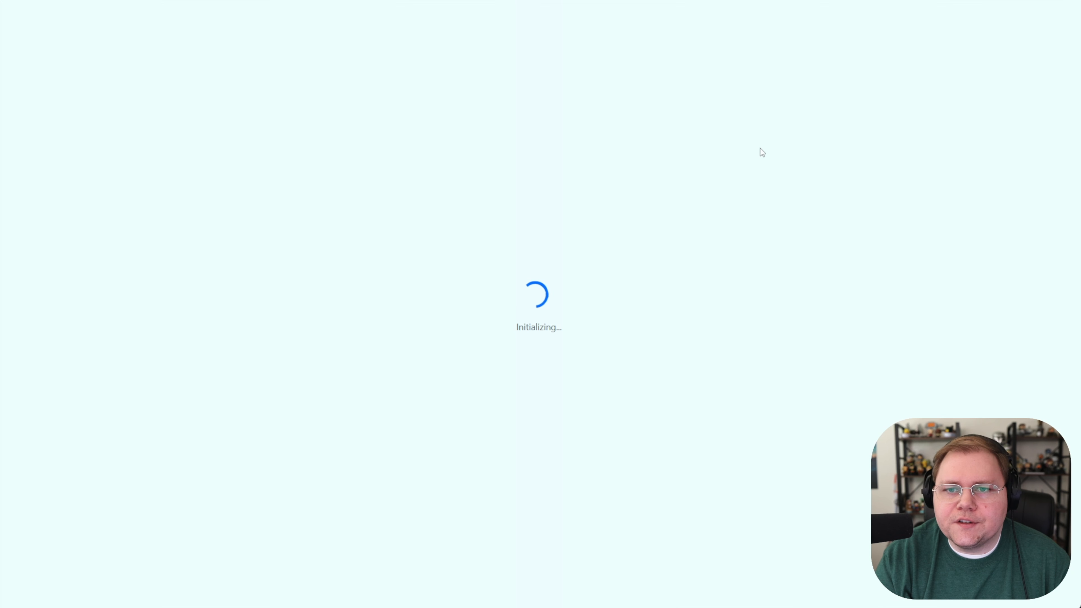
Step: Back in the YOUTUBE DEMO - COUNTDOWN TIMER workflow, add a send-email action below the triggers
{"action": "left_click", "coordinate": [538, 408]}
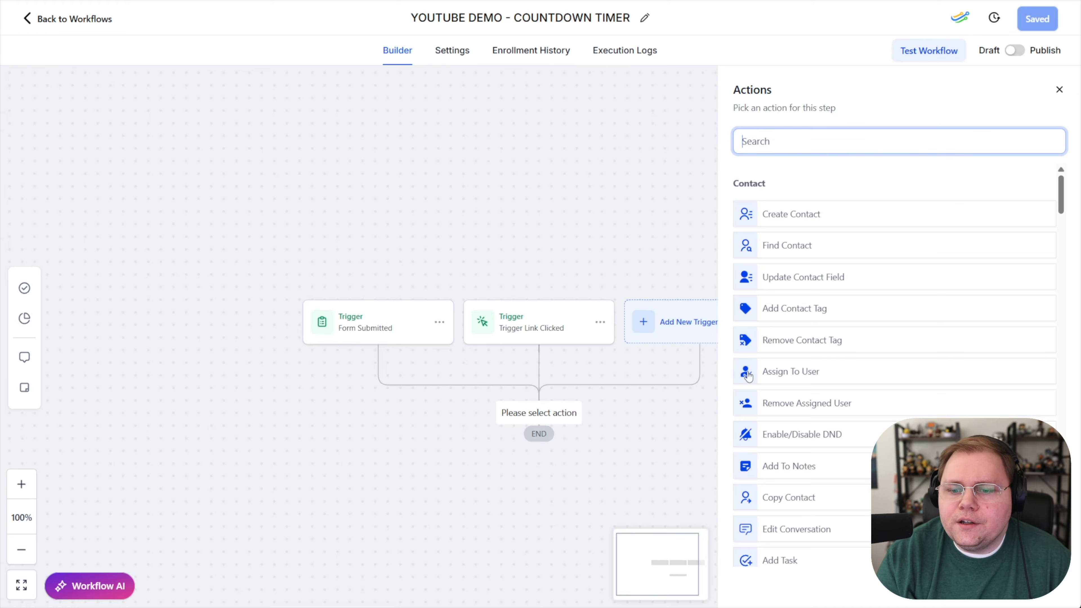
{"action": "type", "text": "send"}
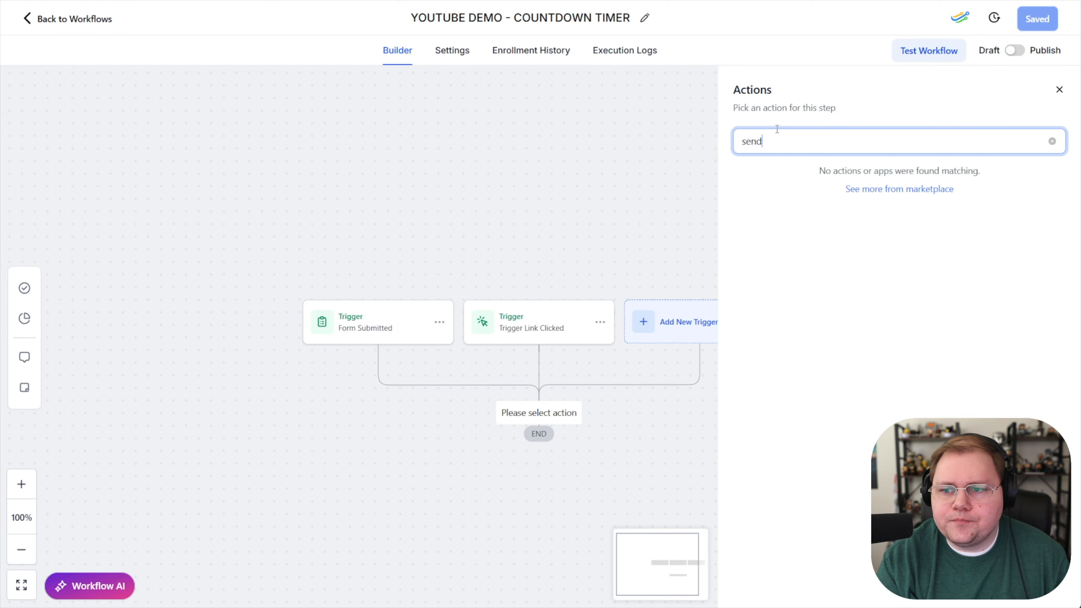
{"action": "left_click", "coordinate": [769, 215]}
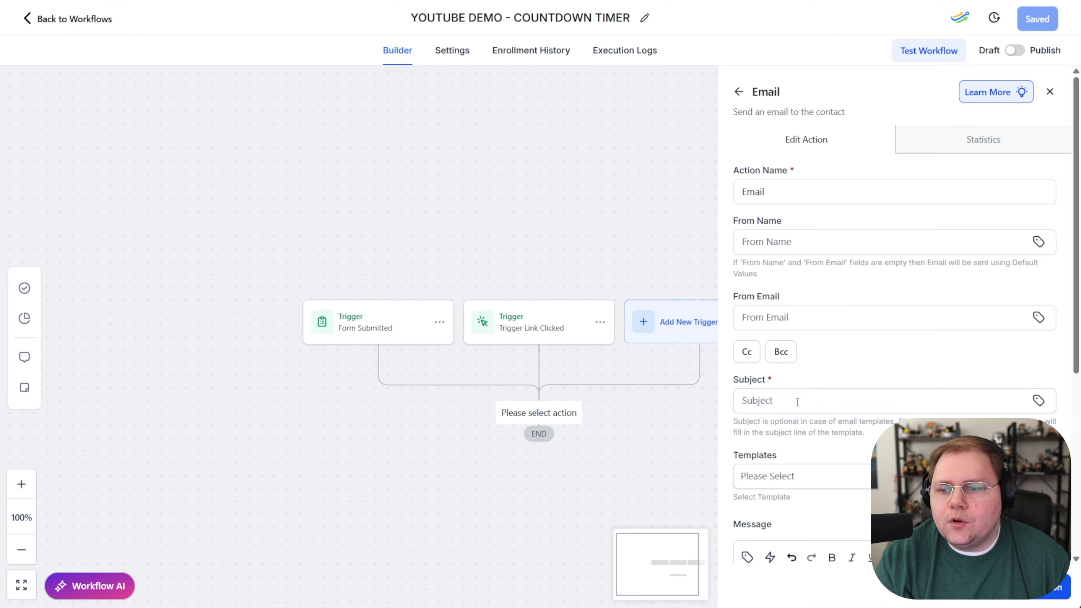
Step: Assign the EMAIL with COUNTDOWN template to the Email action and save the action
{"action": "left_click", "coordinate": [789, 476]}
{"action": "scroll", "coordinate": [808, 353], "scroll_direction": "down", "scroll_amount": 10}
{"action": "scroll", "coordinate": [808, 370], "scroll_direction": "up", "scroll_amount": 2}
{"action": "left_click", "coordinate": [796, 340]}
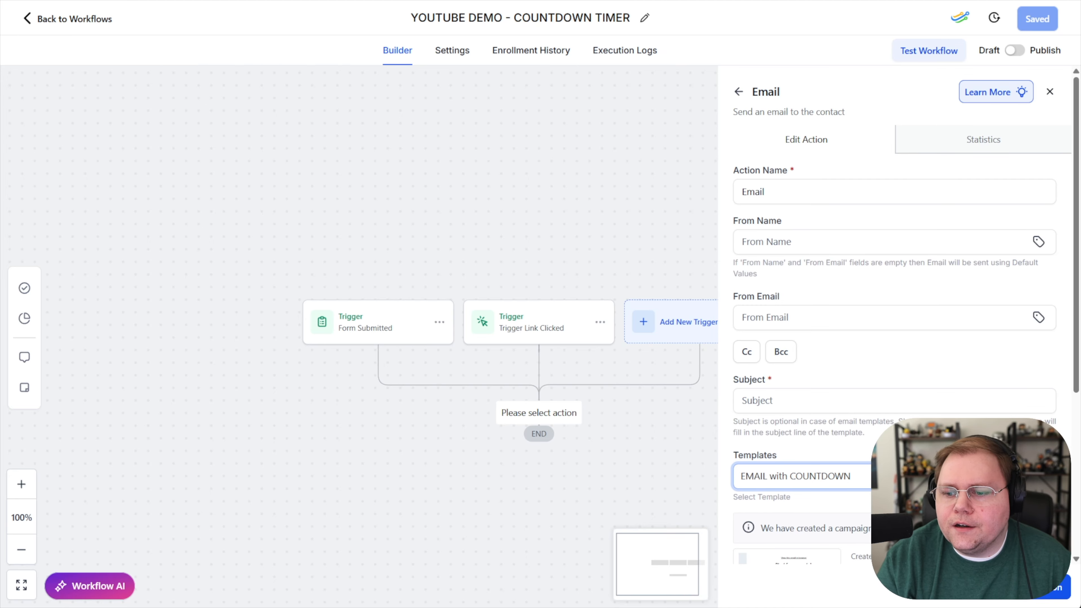
{"action": "scroll", "coordinate": [866, 398], "scroll_direction": "down", "scroll_amount": 3}
{"action": "mouse_move", "coordinate": [796, 414]}
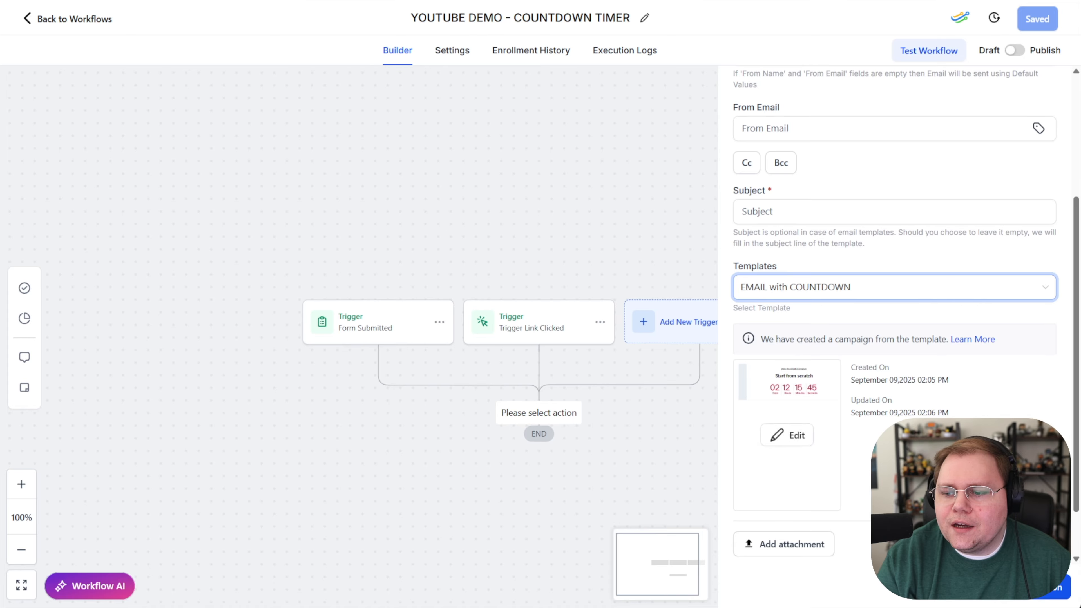
{"action": "left_click", "coordinate": [1041, 587]}
{"action": "scroll", "coordinate": [489, 265], "scroll_direction": "down", "scroll_amount": 3}
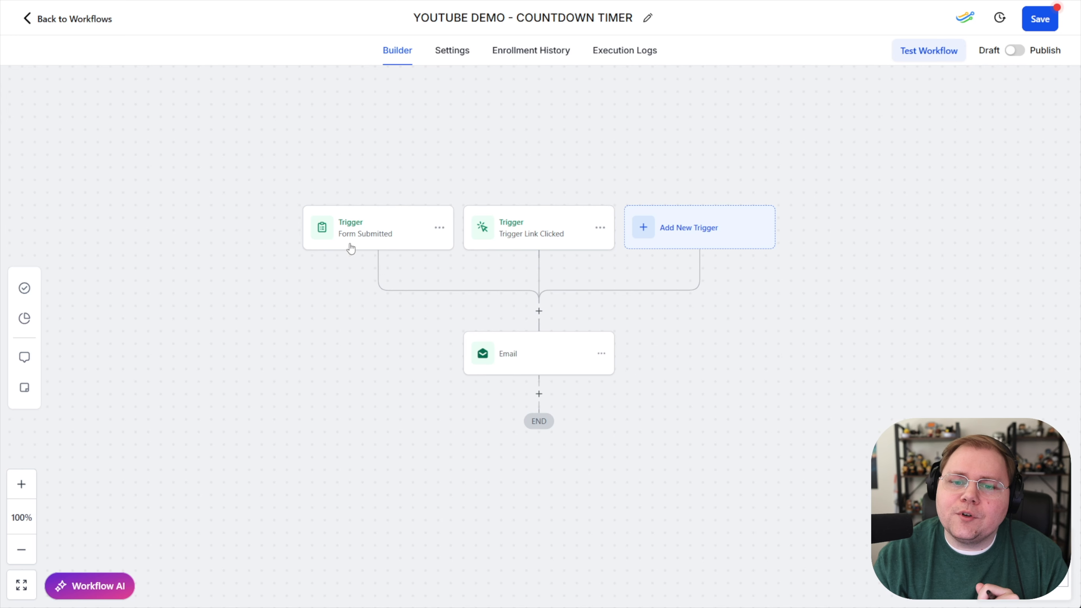
Step: Add a Wait action after the Email action with a time delay of 24 hours and save the action
{"action": "left_click", "coordinate": [539, 394]}
{"action": "type", "text": "wait"}
{"action": "left_click", "coordinate": [768, 215]}
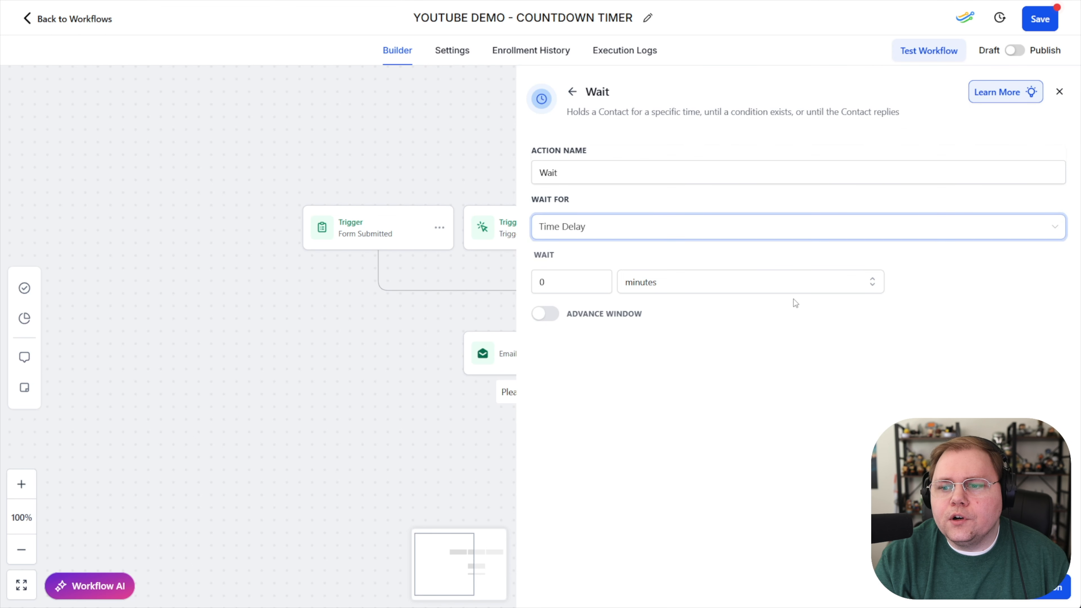
{"action": "left_click", "coordinate": [663, 291]}
{"action": "left_click", "coordinate": [655, 328]}
{"action": "left_click", "coordinate": [568, 277]}
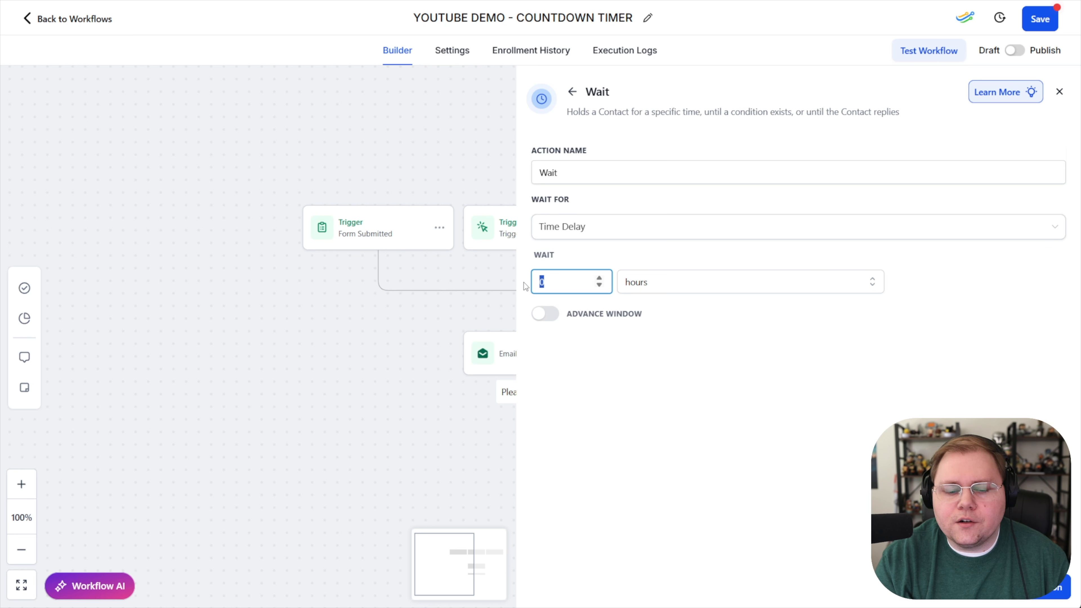
{"action": "type", "text": "24"}
{"action": "left_click", "coordinate": [1051, 588]}
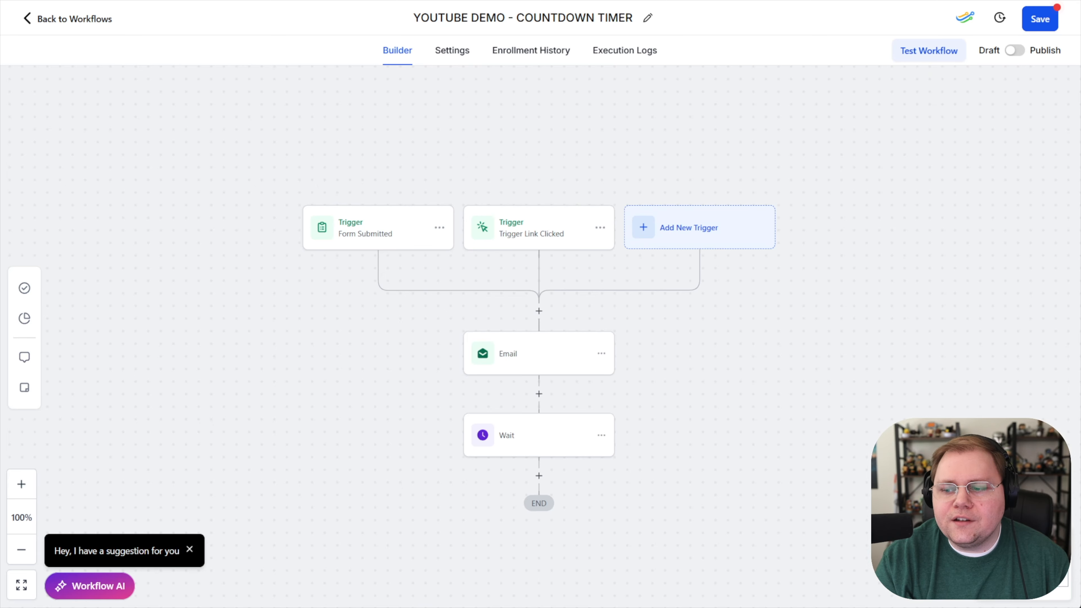
{"action": "left_click", "coordinate": [539, 475]}
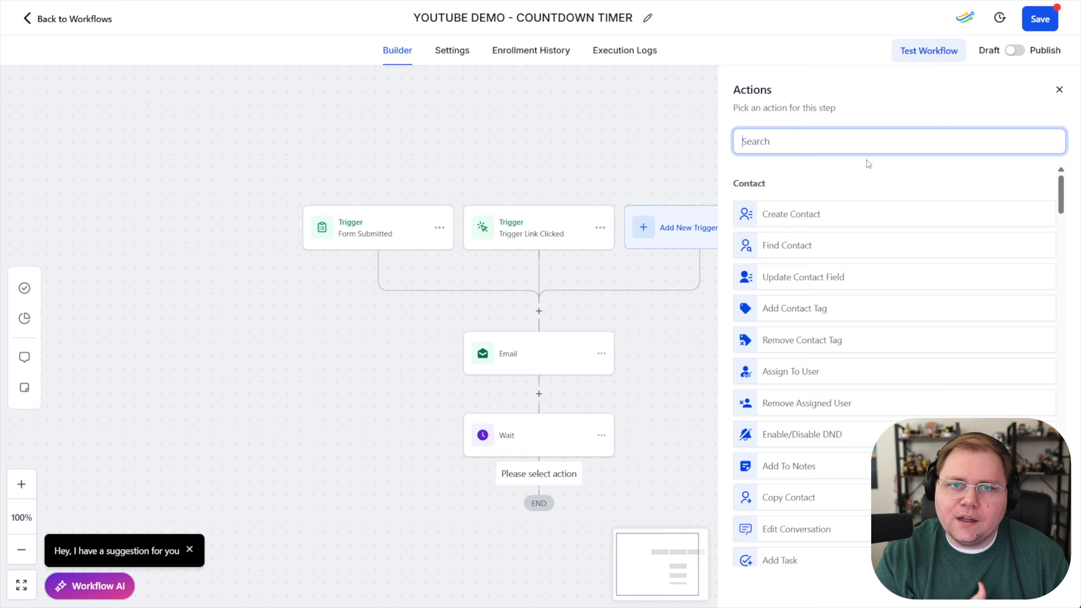
{"action": "left_click", "coordinate": [583, 265]}
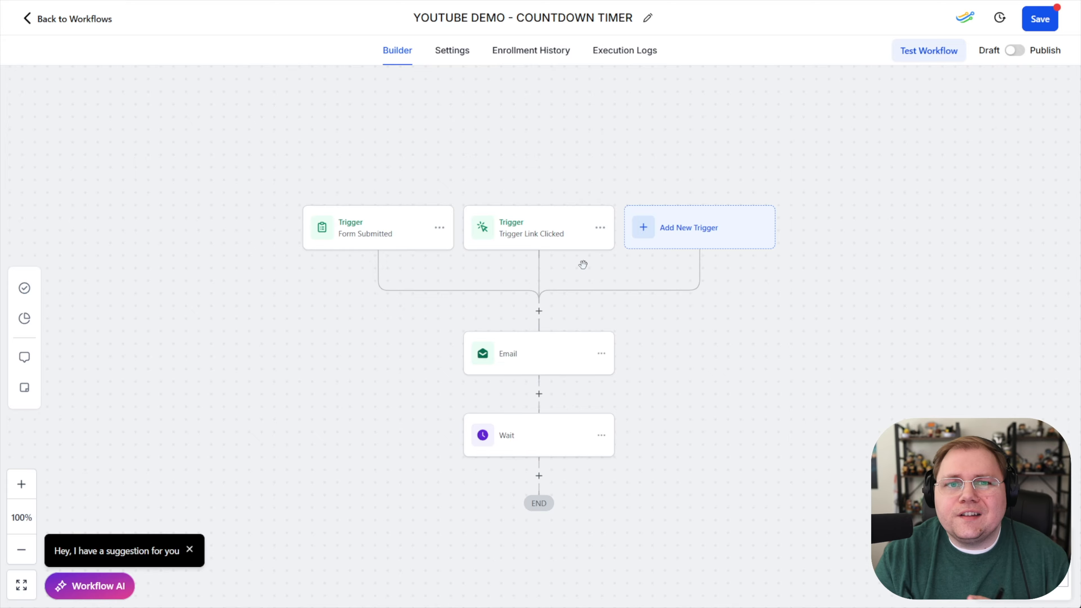